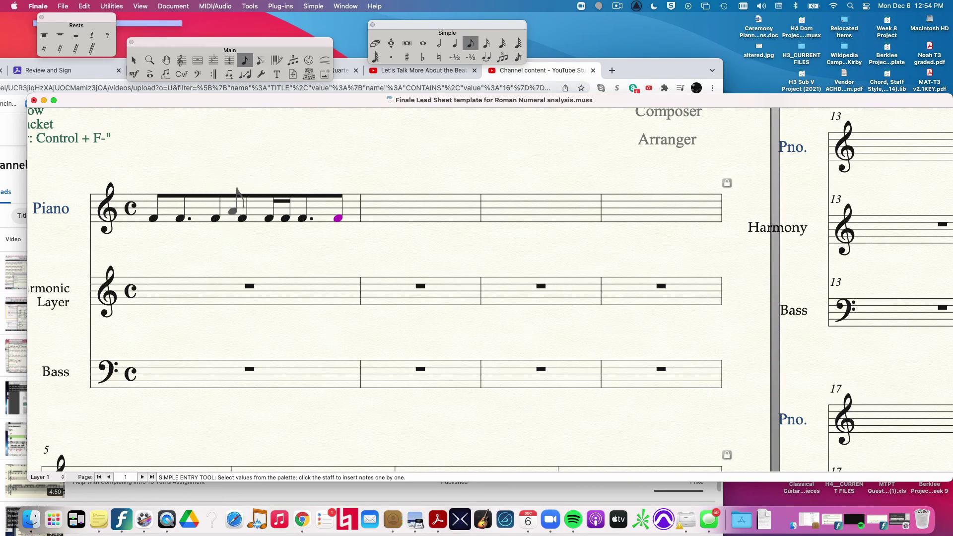
Exit note entry, clear the Piano's first-measure selection, and choose the Text Tool
{"action": "key", "text": "Escape"}
{"action": "left_click", "coordinate": [231, 221]}
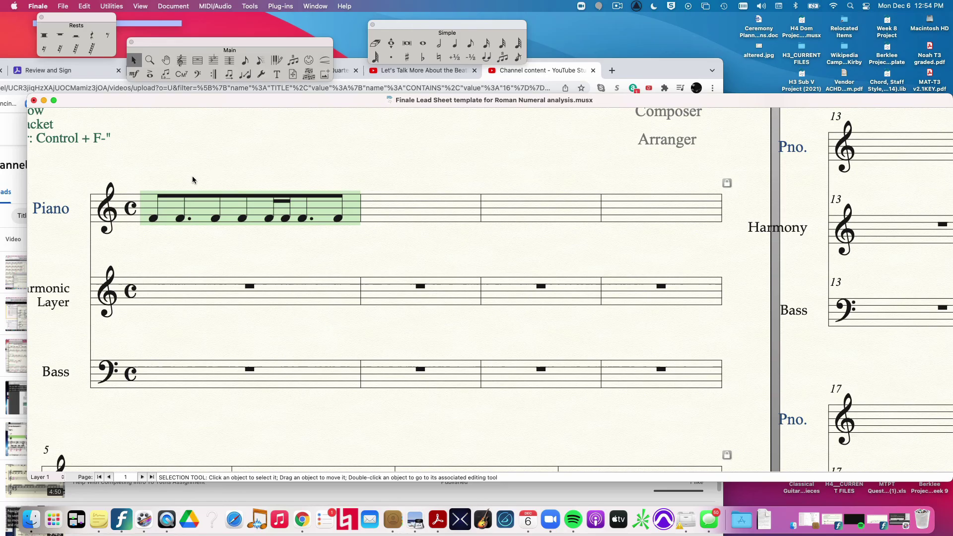
{"action": "left_click", "coordinate": [211, 173]}
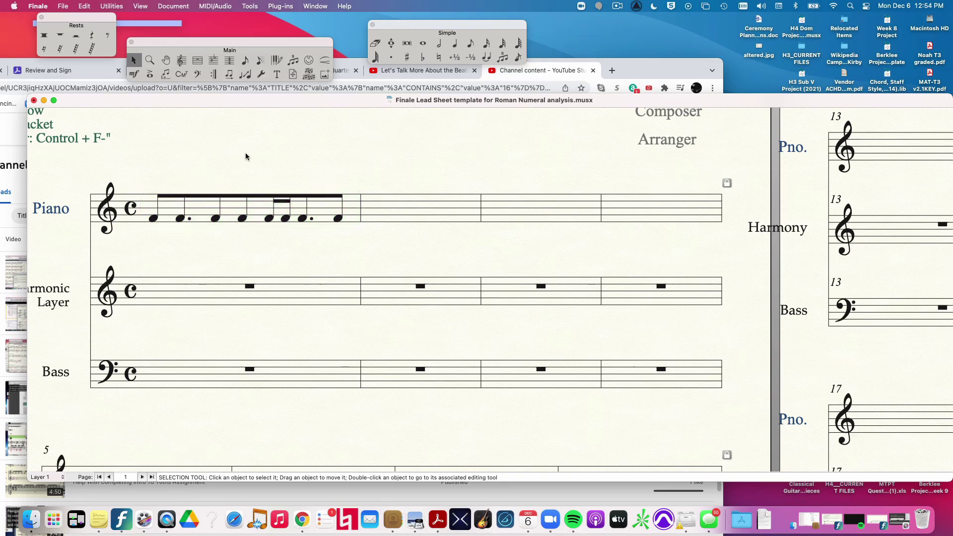
{"action": "left_click", "coordinate": [276, 74]}
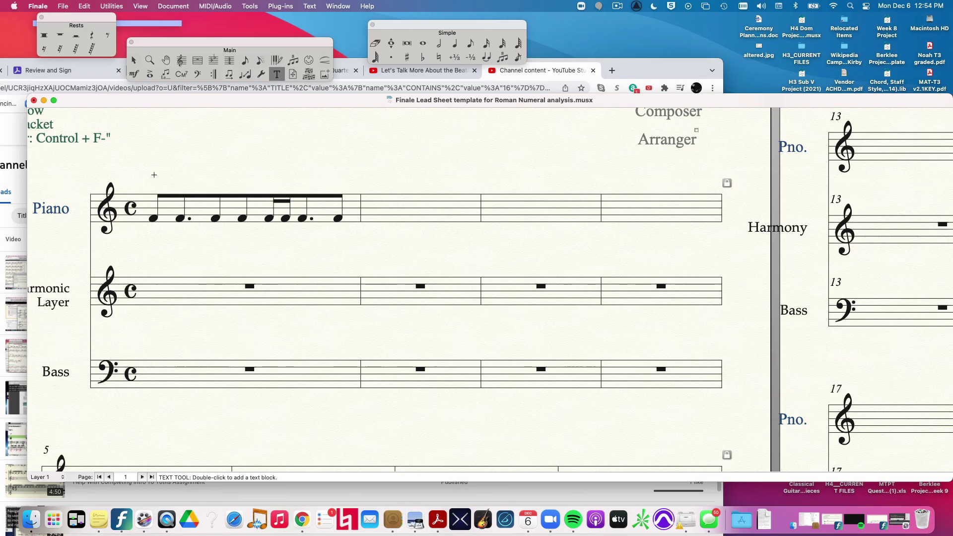
Create a text block above the first Piano notes reading 1(e)
{"action": "double_click", "coordinate": [160, 122]}
{"action": "left_click_drag", "start_coordinate": [155, 163], "coordinate": [212, 188]}
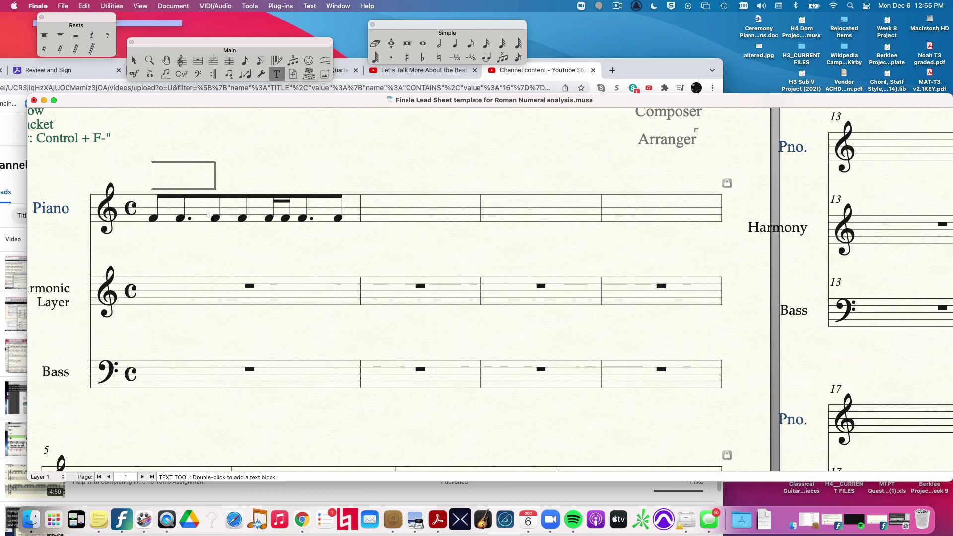
{"action": "type", "text": "1e"}
{"action": "left_click", "coordinate": [164, 175]}
{"action": "type", "text": "("}
{"action": "left_click", "coordinate": [175, 174]}
{"action": "type", "text": ")"}
{"action": "left_click", "coordinate": [156, 197]}
Extend the counting to 1(e)+(a 2) and nudge the block slightly left
{"action": "left_click", "coordinate": [185, 185]}
{"action": "type", "text": "+a 2"}
{"action": "left_click", "coordinate": [188, 173]}
{"action": "key", "text": "cmd+z"}
{"action": "type", "text": "(a"}
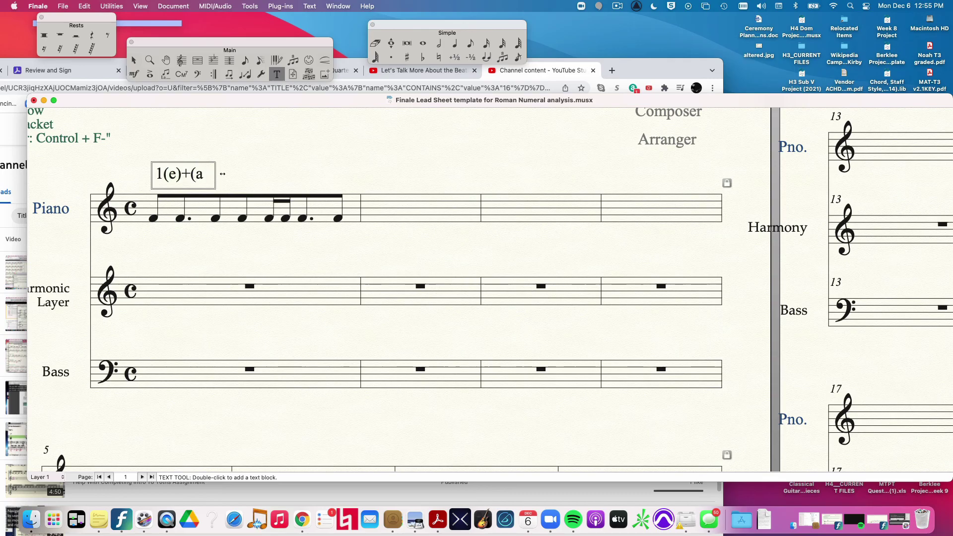
{"action": "type", "text": " 2"}
{"action": "key", "text": "BackSpace"}
{"action": "key", "text": "BackSpace"}
{"action": "type", "text": "2)"}
{"action": "left_click", "coordinate": [212, 141]}
{"action": "left_click_drag", "start_coordinate": [156, 164], "coordinate": [146, 165]}
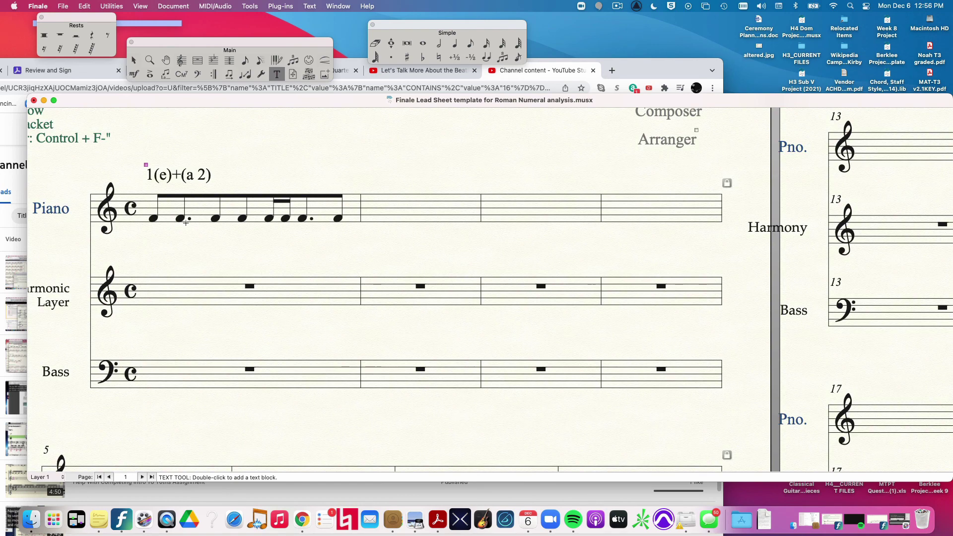
{"action": "key", "text": "Escape"}
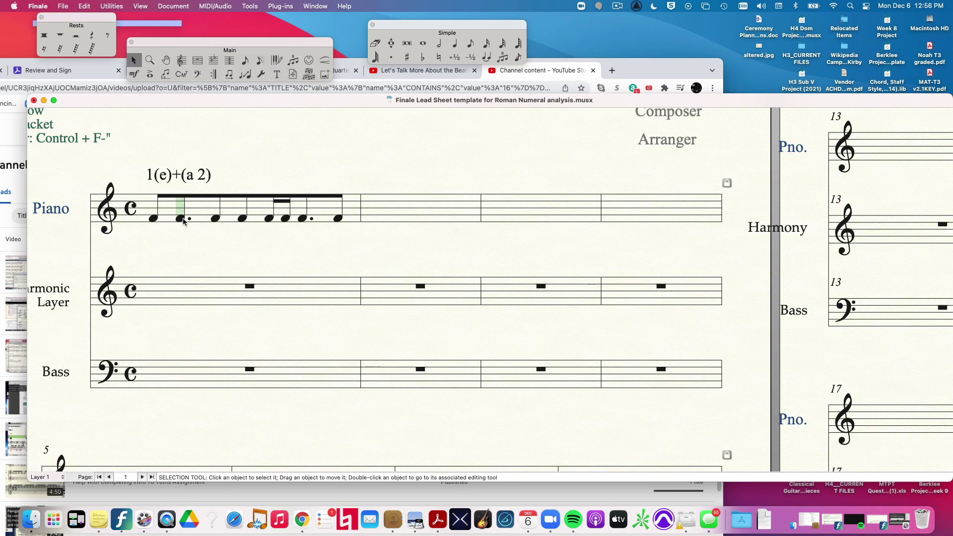
{"action": "left_click_drag", "start_coordinate": [183, 222], "coordinate": [188, 373]}
{"action": "key", "text": "Escape"}
{"action": "double_click", "coordinate": [181, 217]}
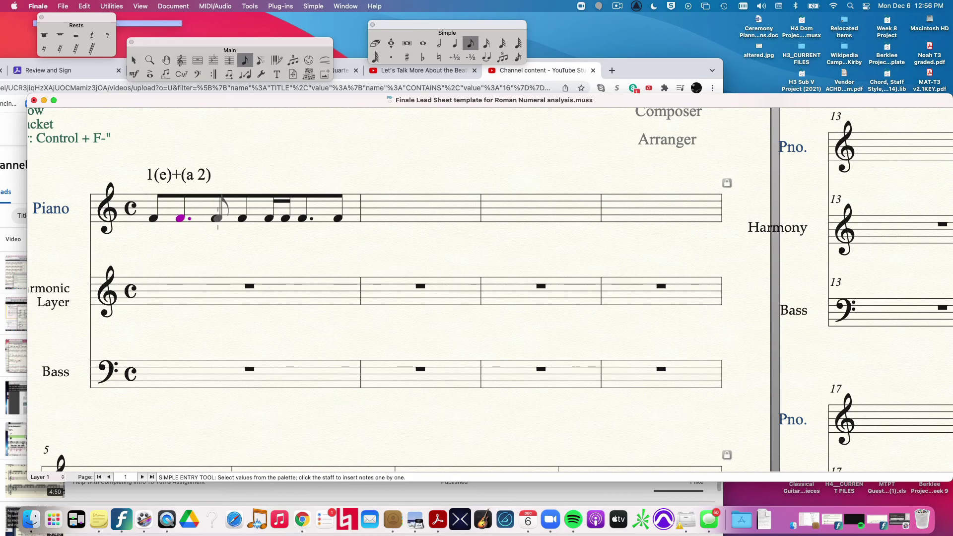
{"action": "key", "text": "Right"}
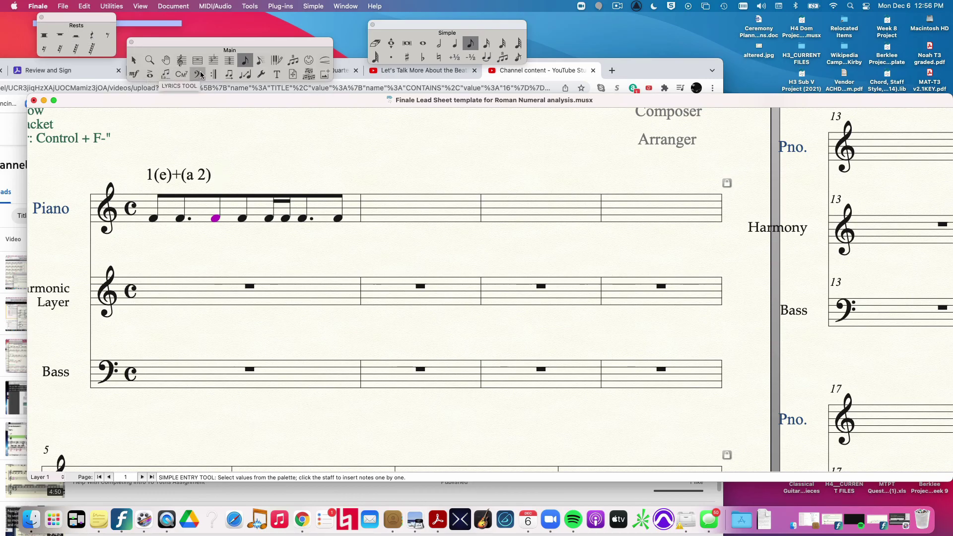
{"action": "left_click", "coordinate": [276, 74]}
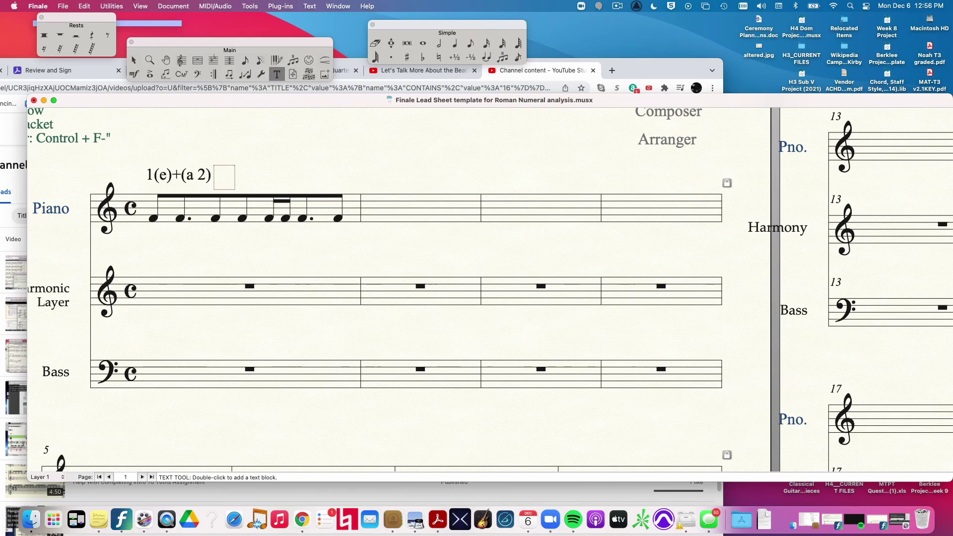
Start a second text block right of the first and type e(+)a(3)
{"action": "double_click", "coordinate": [239, 190]}
{"action": "type", "text": "e("}
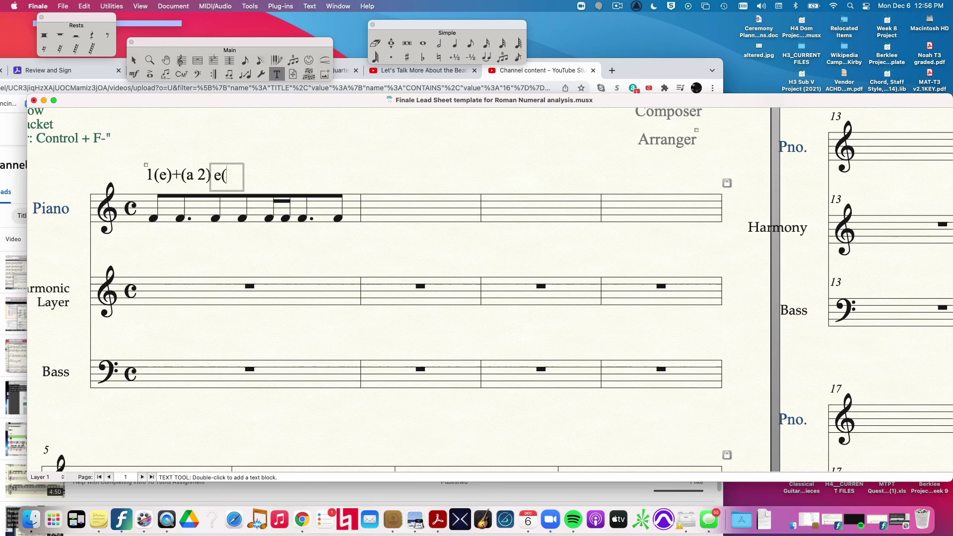
{"action": "type", "text": "+)"}
{"action": "type", "text": "a("}
{"action": "type", "text": "3"}
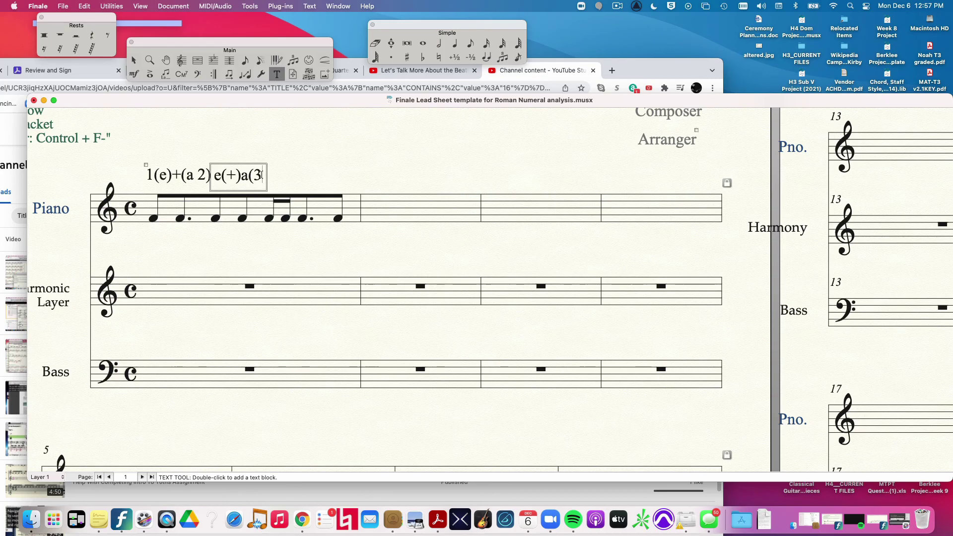
{"action": "type", "text": "))"}
{"action": "key", "text": "BackSpace"}
Continue the second block with e + a (4e) +(a), removing stray characters
{"action": "type", "text": "e  "}
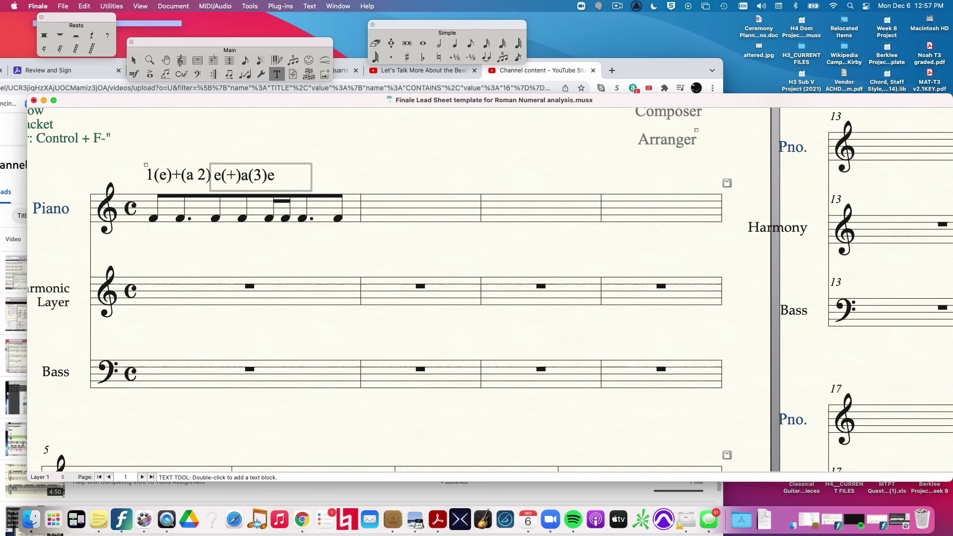
{"action": "type", "text": "+"}
{"action": "key", "text": "BackSpace"}
{"action": "type", "text": "a (4e"}
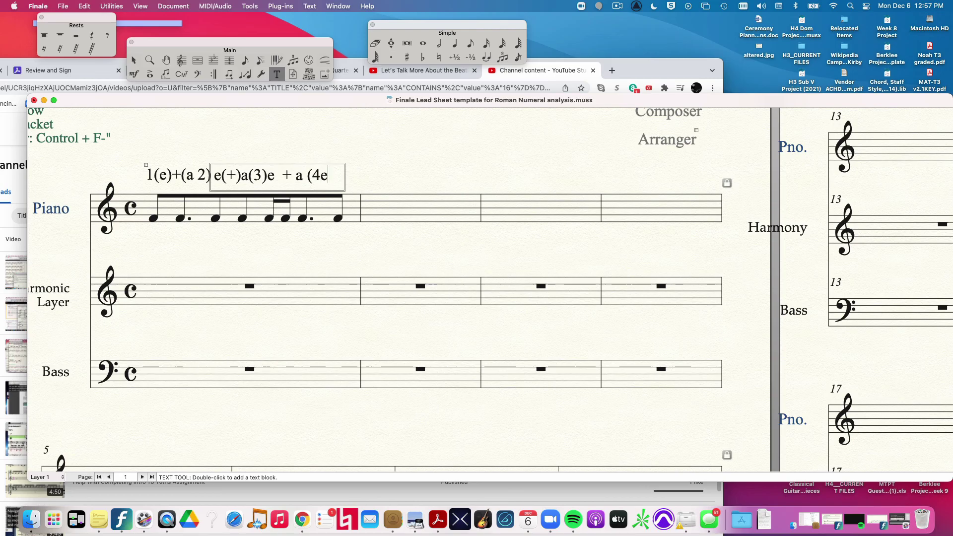
{"action": "type", "text": ")"}
{"action": "left_click", "coordinate": [368, 198]}
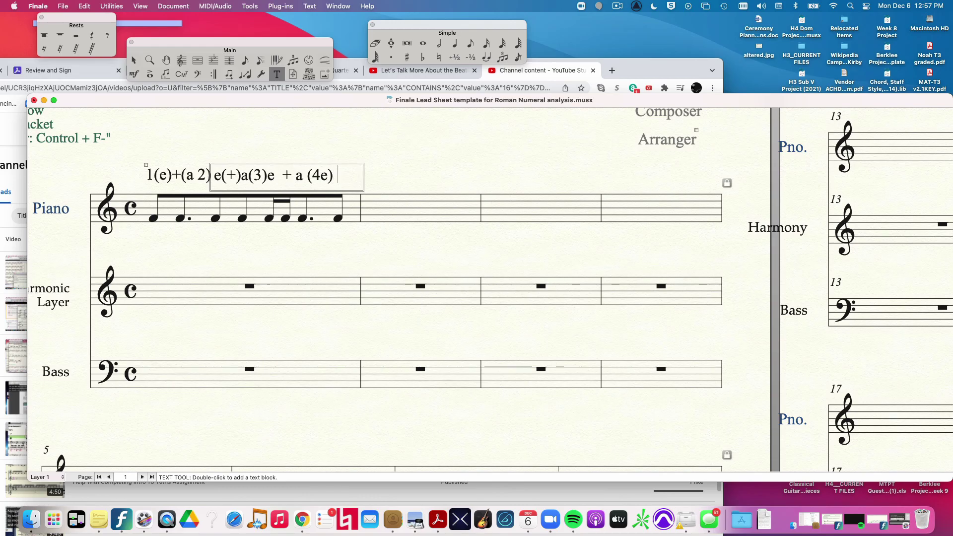
{"action": "type", "text": "+(a"}
{"action": "key", "text": "BackSpace"}
{"action": "key", "text": "BackSpace"}
{"action": "key", "text": "BackSpace"}
Complete the +(a) ending and exit text editing
{"action": "type", "text": "+(a)"}
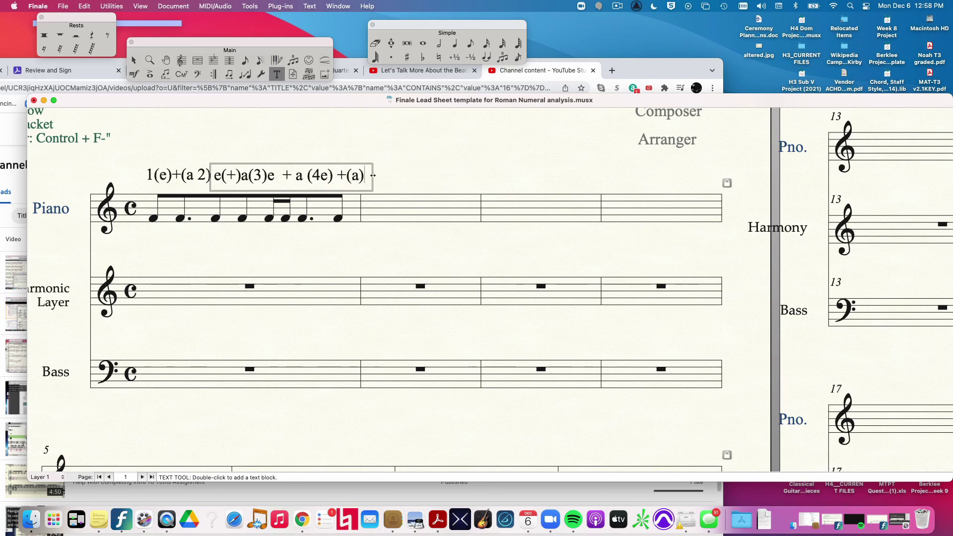
{"action": "left_click", "coordinate": [367, 125]}
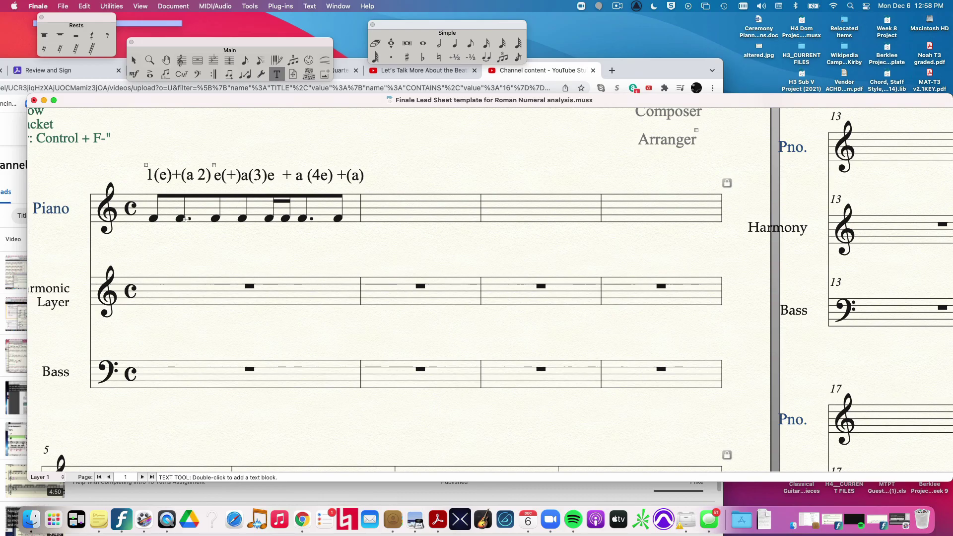
Remove the second Piano note's dot and tie it to a new sixteenth note
{"action": "key", "text": "Escape"}
{"action": "double_click", "coordinate": [181, 218]}
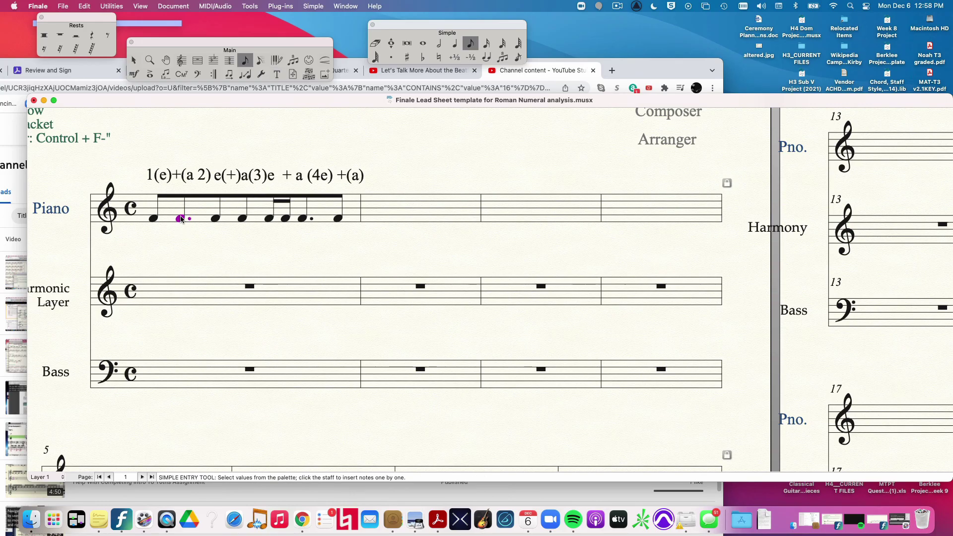
{"action": "key", "text": "period"}
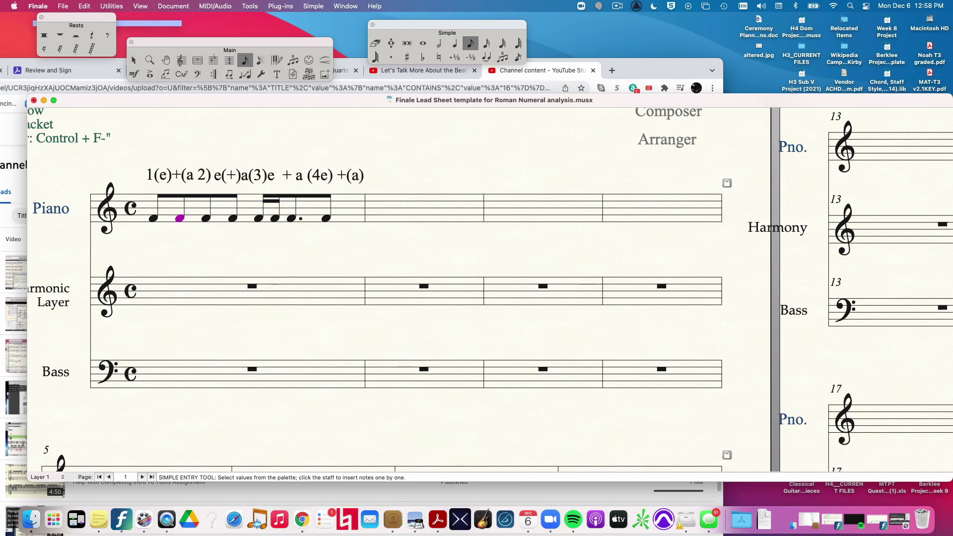
{"action": "key", "text": "3"}
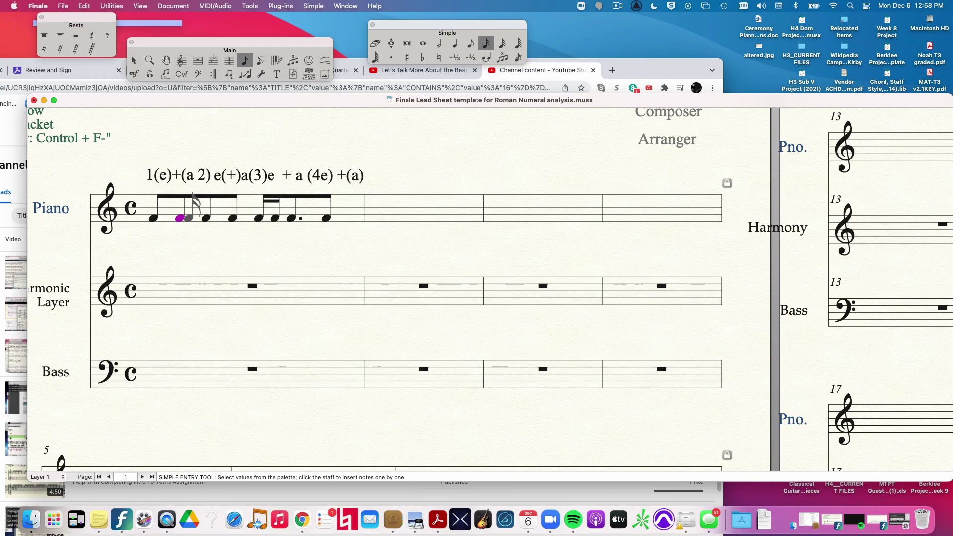
{"action": "left_click", "coordinate": [190, 218]}
{"action": "key", "text": "Left"}
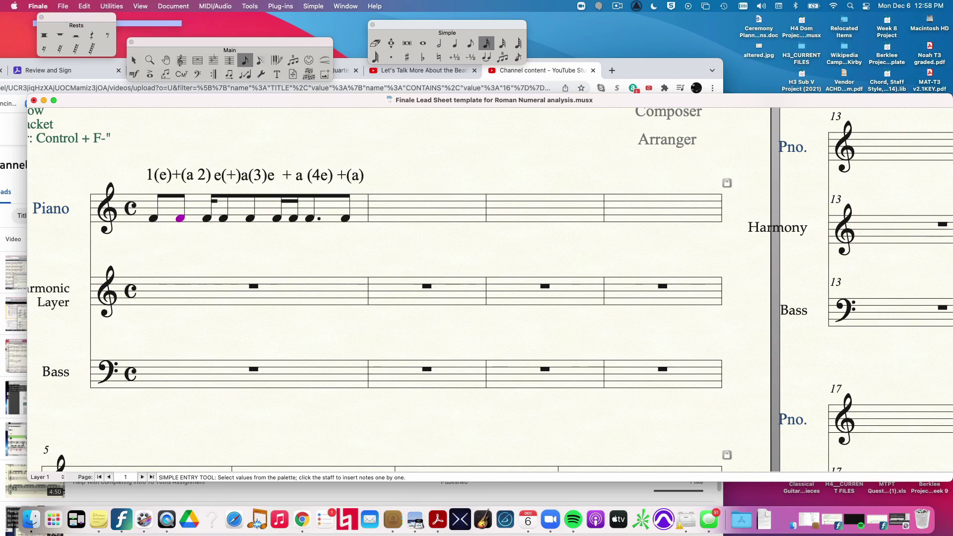
{"action": "key", "text": "t"}
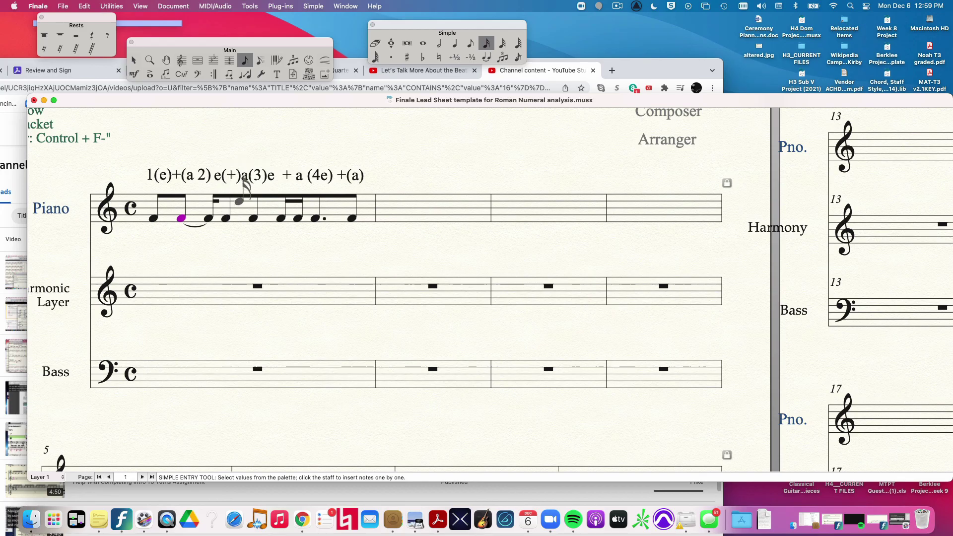
{"action": "key", "text": "Escape"}
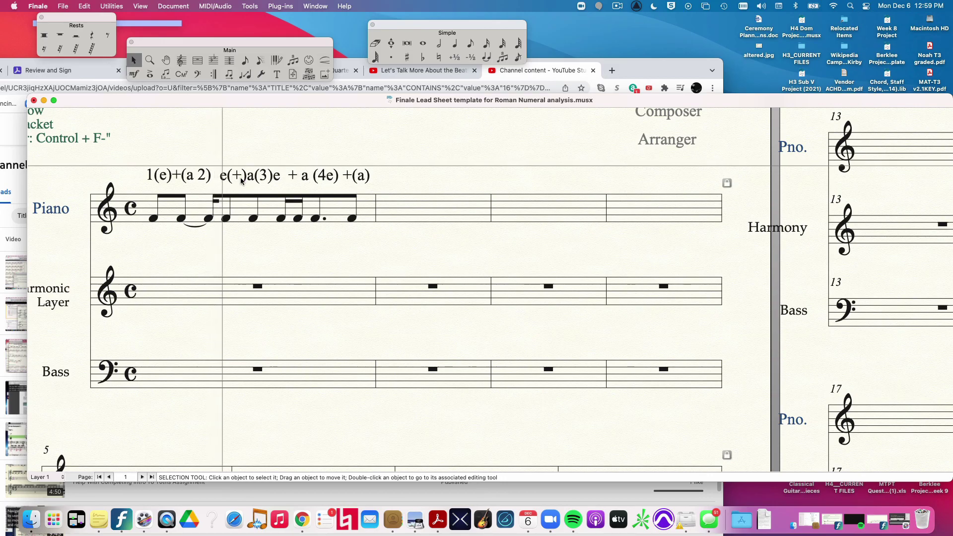
Drag the second counting block a few pixels right, then deselect it
{"action": "left_click", "coordinate": [240, 182]}
{"action": "left_click_drag", "start_coordinate": [226, 174], "coordinate": [237, 178]}
{"action": "left_click", "coordinate": [222, 240]}
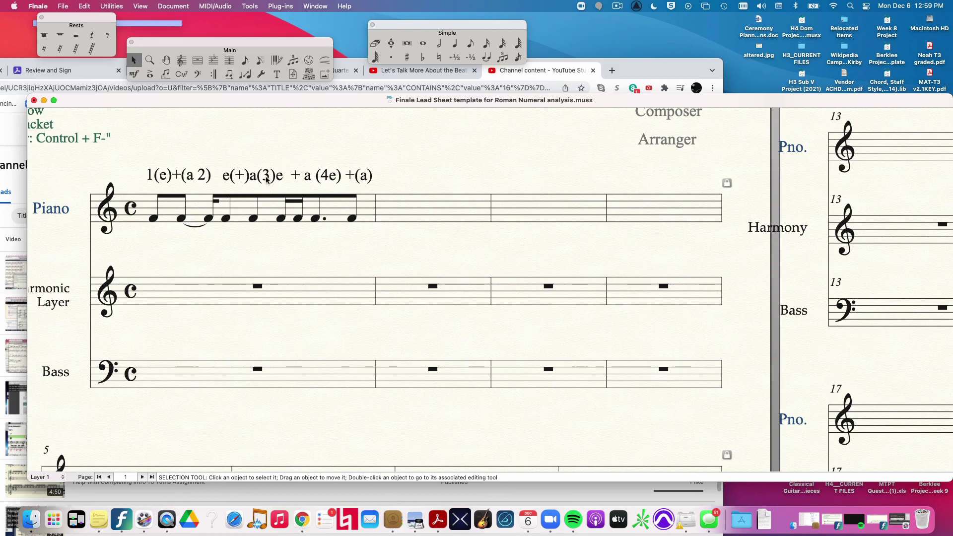
Add a sixteenth after the fifth Piano note and tie them together
{"action": "double_click", "coordinate": [254, 219]}
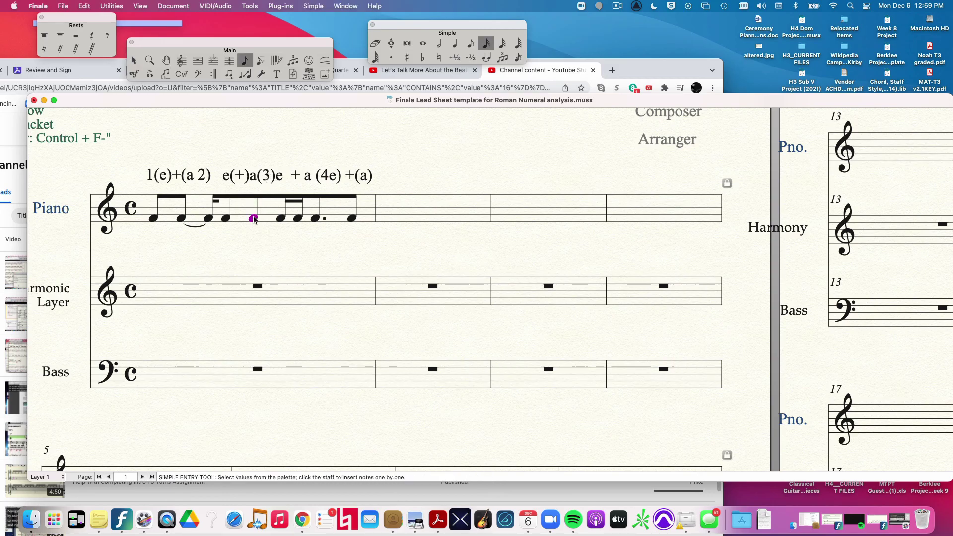
{"action": "left_click", "coordinate": [258, 219]}
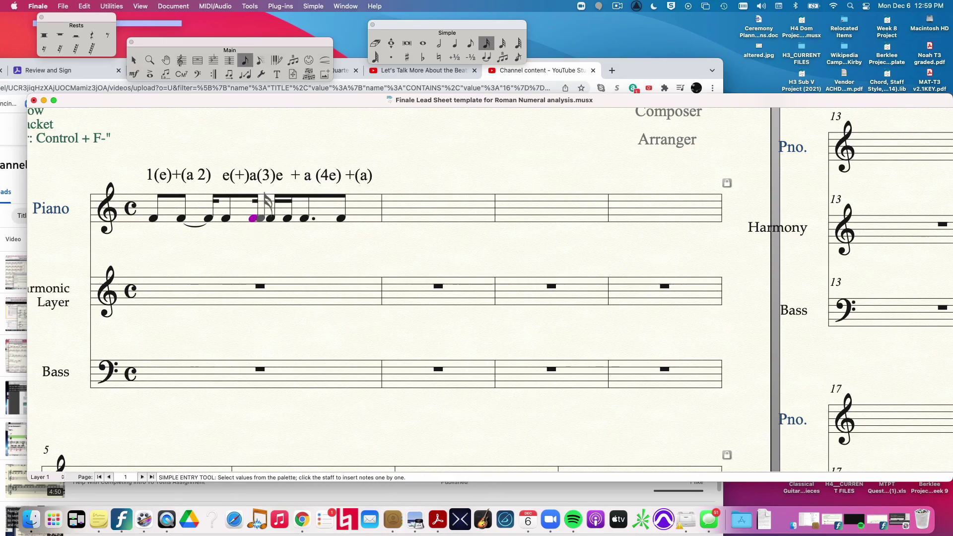
{"action": "left_click", "coordinate": [268, 219]}
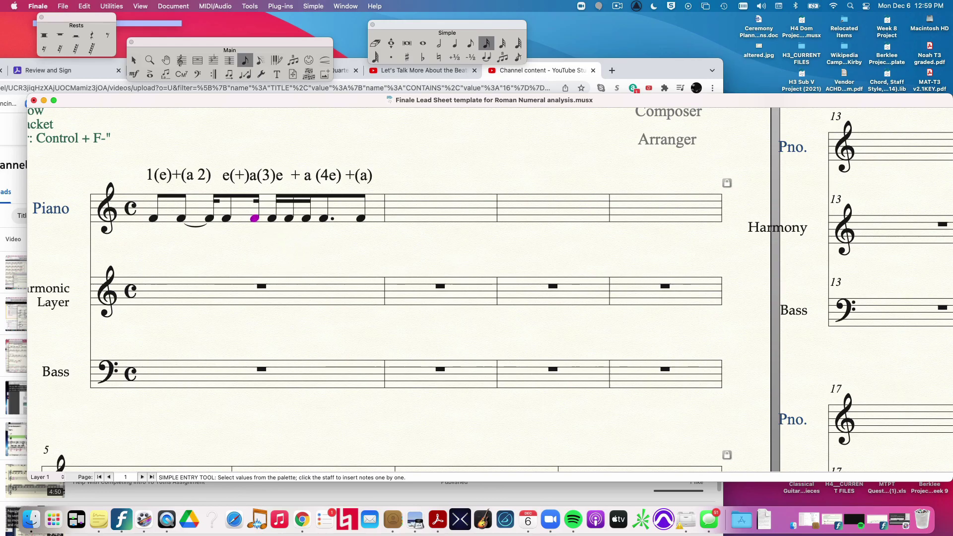
{"action": "key", "text": "t"}
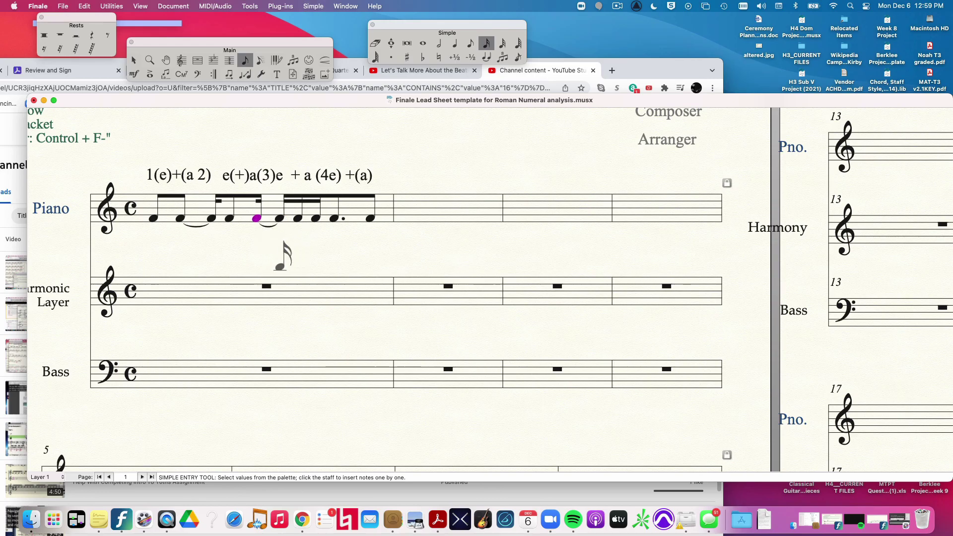
{"action": "key", "text": "Escape"}
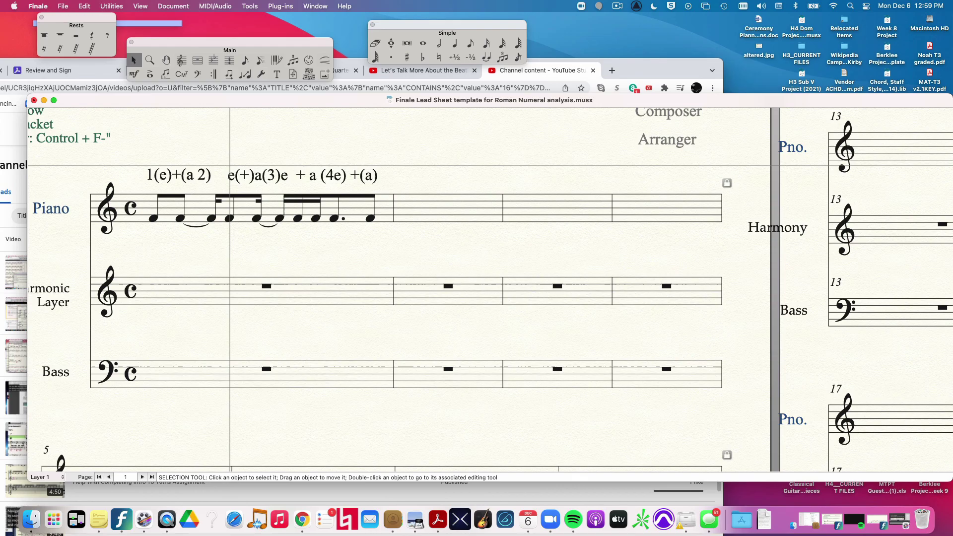
{"action": "left_click", "coordinate": [261, 174]}
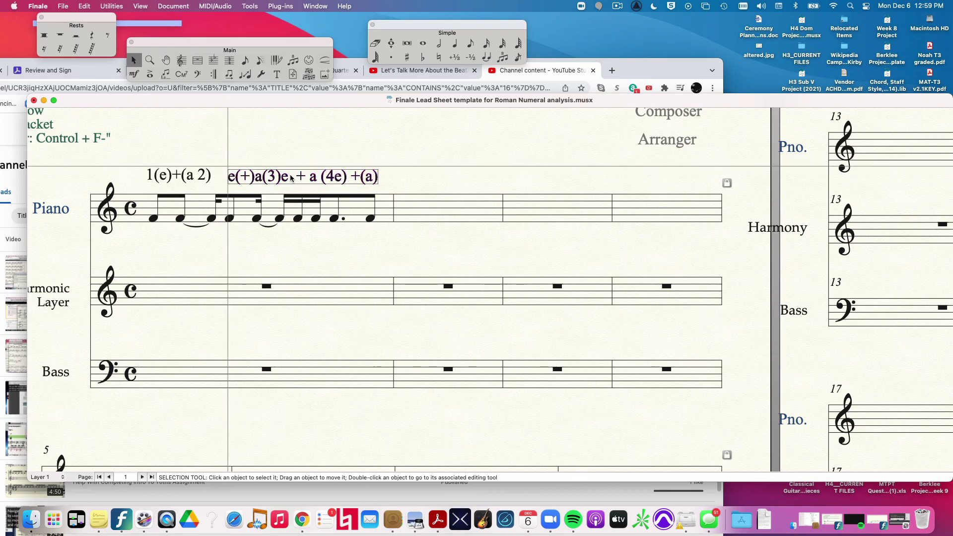
Respace the second counting block to read e(+)a (3) e + a (4e)
{"action": "double_click", "coordinate": [261, 175]}
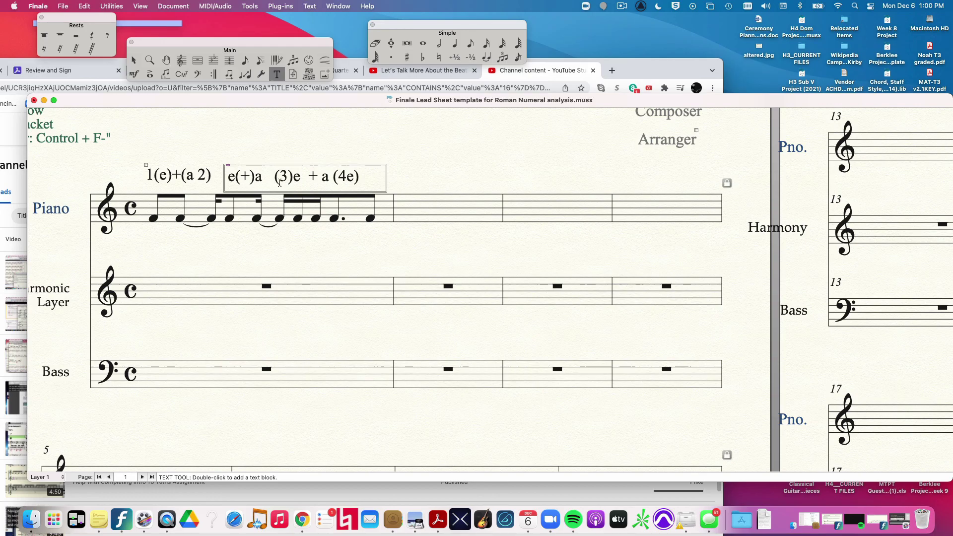
{"action": "left_click", "coordinate": [295, 177]}
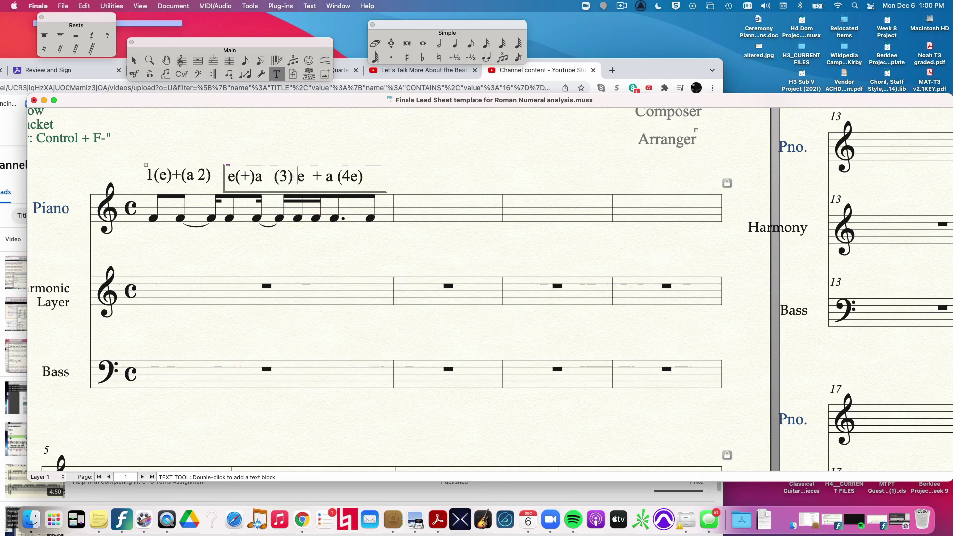
{"action": "left_click", "coordinate": [314, 176]}
{"action": "key", "text": "BackSpace"}
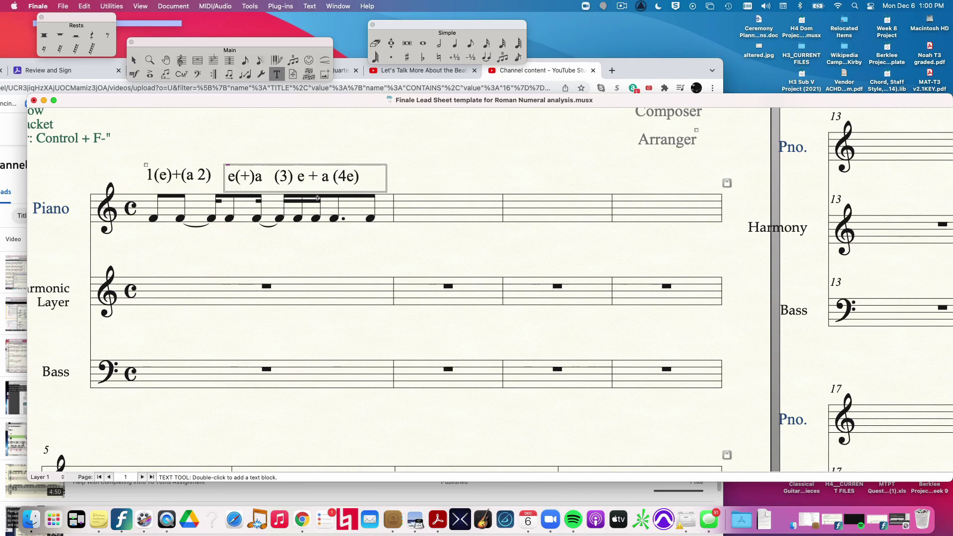
{"action": "key", "text": "Right"}
{"action": "key", "text": "Right"}
Replace the dotted note near the measure end with an eighth plus a final sixteenth
{"action": "left_click", "coordinate": [486, 43]}
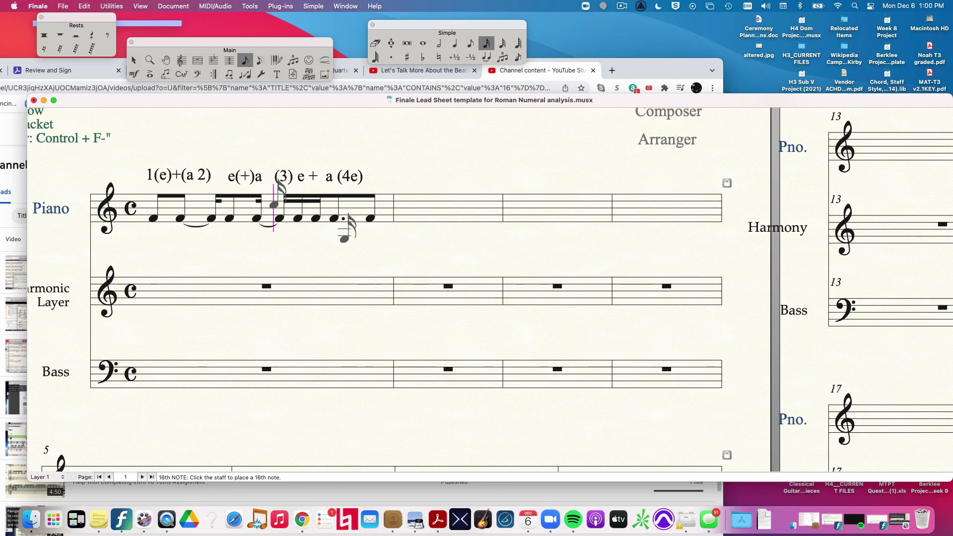
{"action": "left_click", "coordinate": [334, 218]}
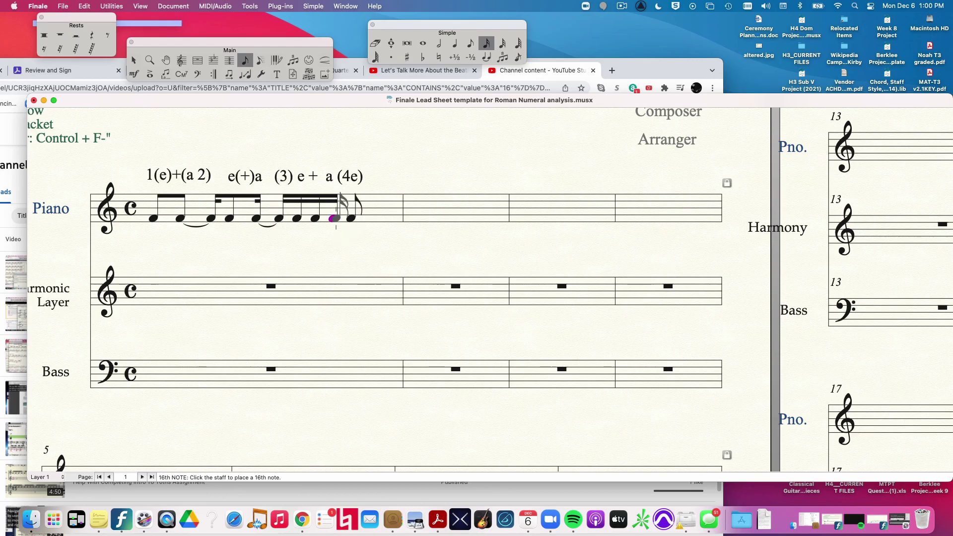
{"action": "key", "text": "5"}
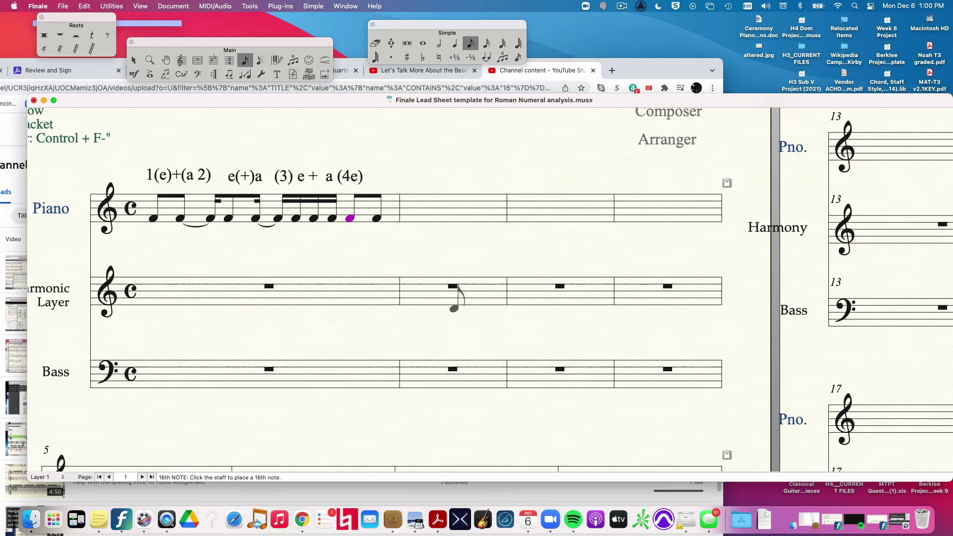
{"action": "left_click", "coordinate": [384, 216]}
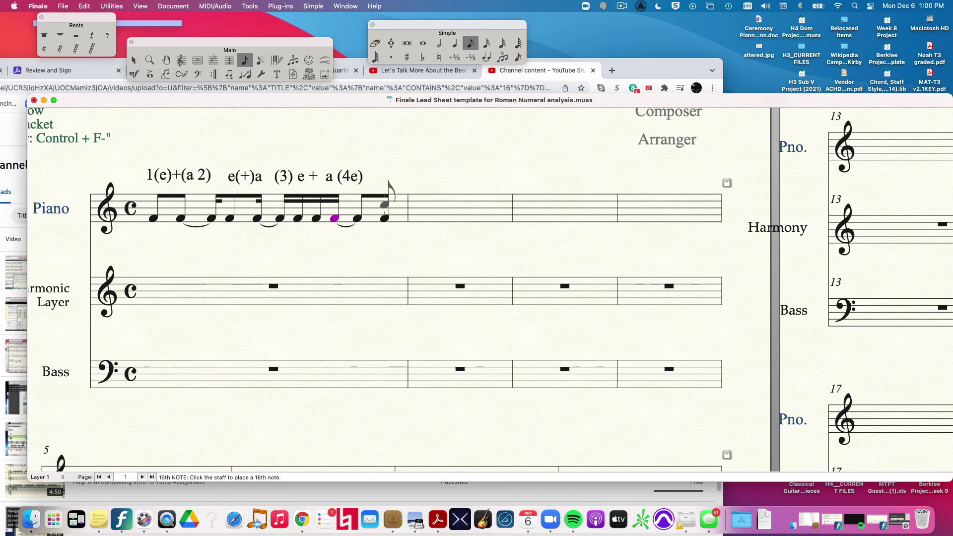
{"action": "key", "text": "Escape"}
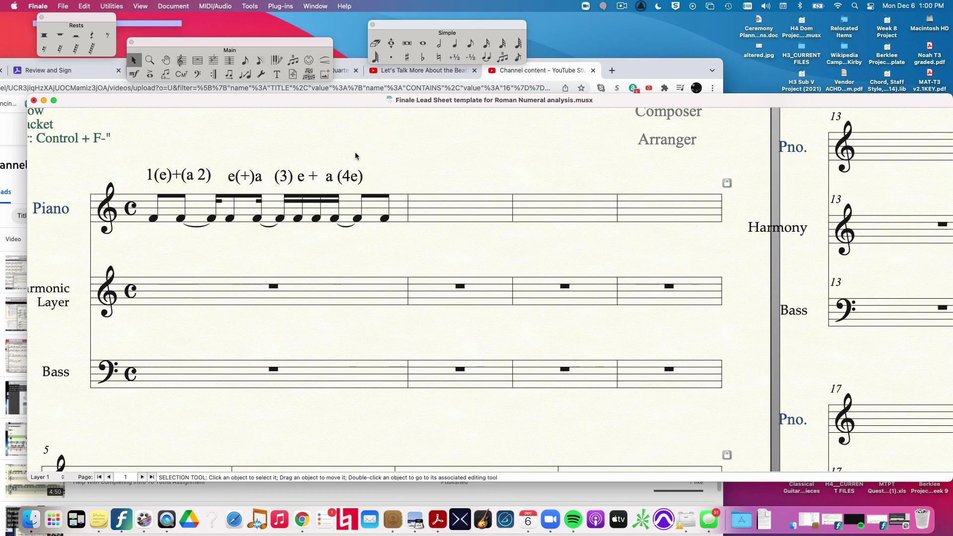
{"action": "left_click", "coordinate": [366, 180]}
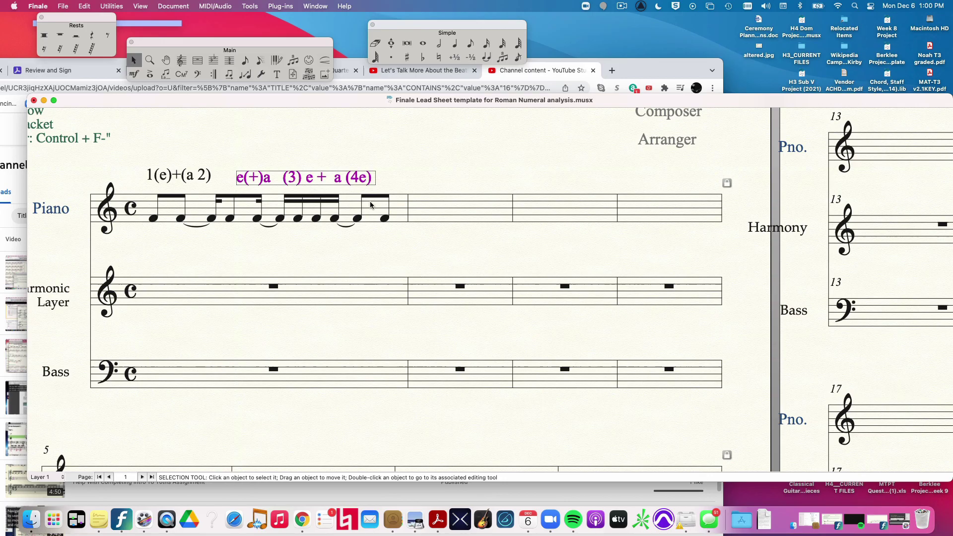
Append +(a) after (4e) in the second counting block
{"action": "key", "text": "Escape"}
{"action": "double_click", "coordinate": [372, 178]}
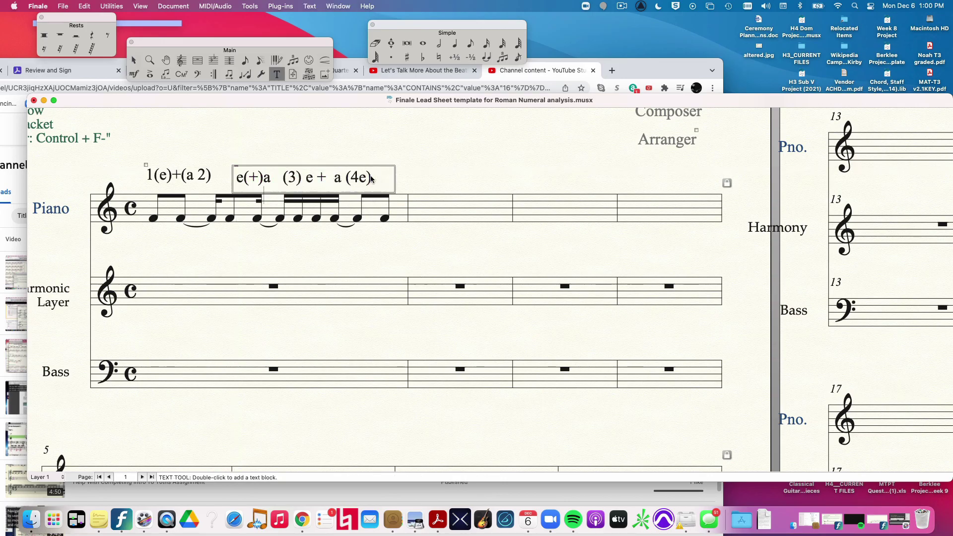
{"action": "type", "text": "+(a)"}
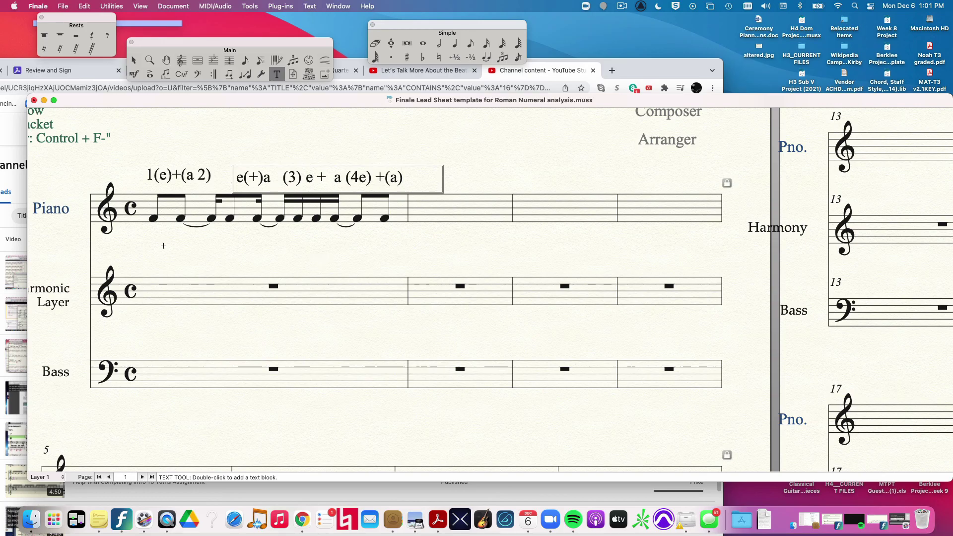
{"action": "key", "text": "Escape"}
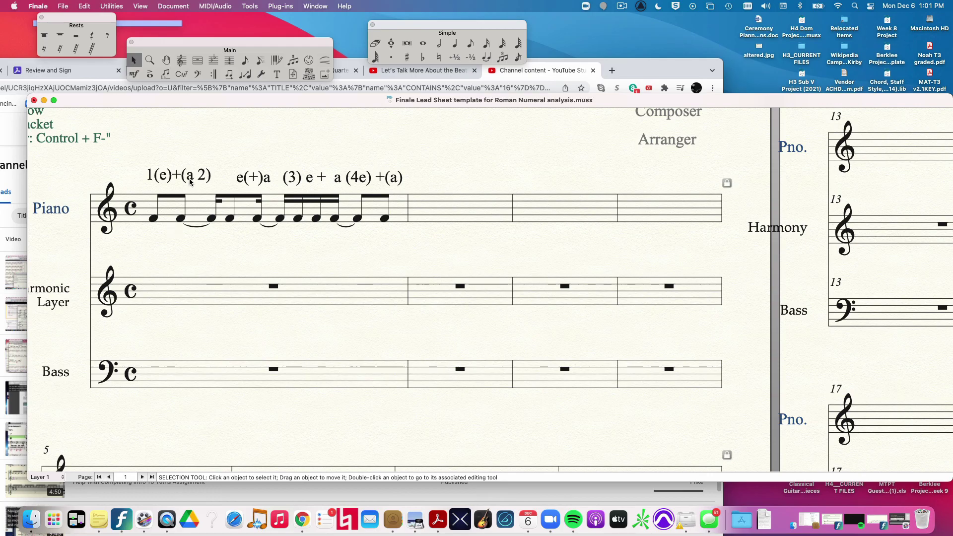
{"action": "left_click_drag", "start_coordinate": [189, 177], "coordinate": [197, 188]}
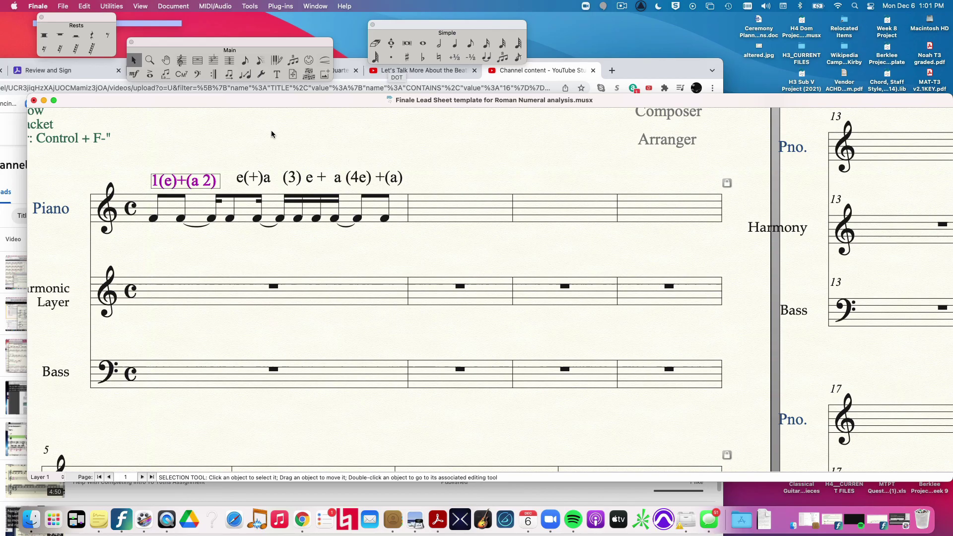
{"action": "left_click", "coordinate": [276, 75]}
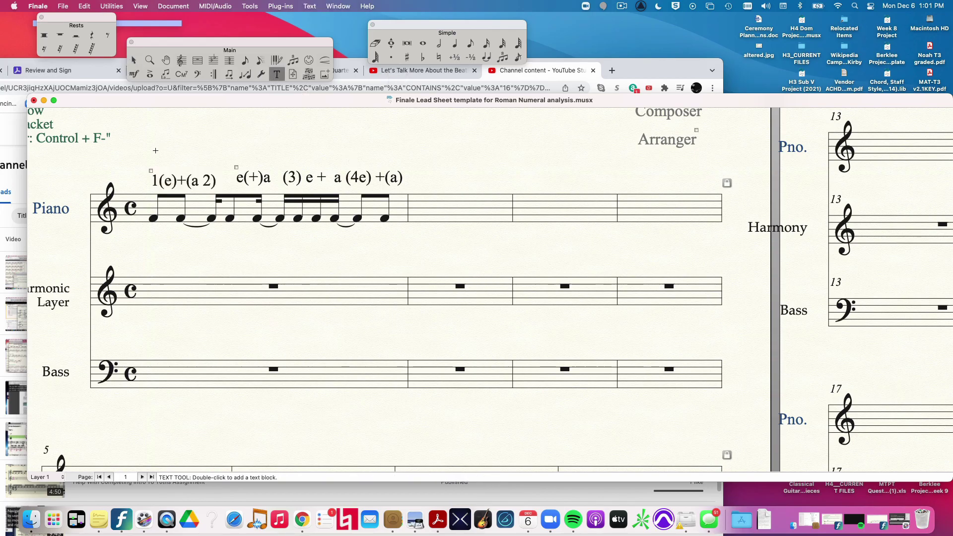
{"action": "left_click_drag", "start_coordinate": [150, 229], "coordinate": [396, 245]}
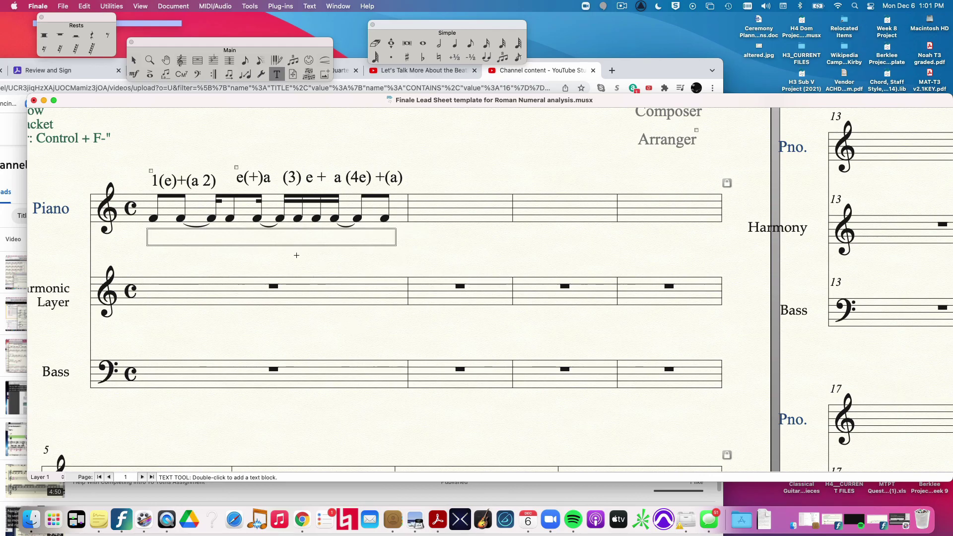
{"action": "key", "text": "Return"}
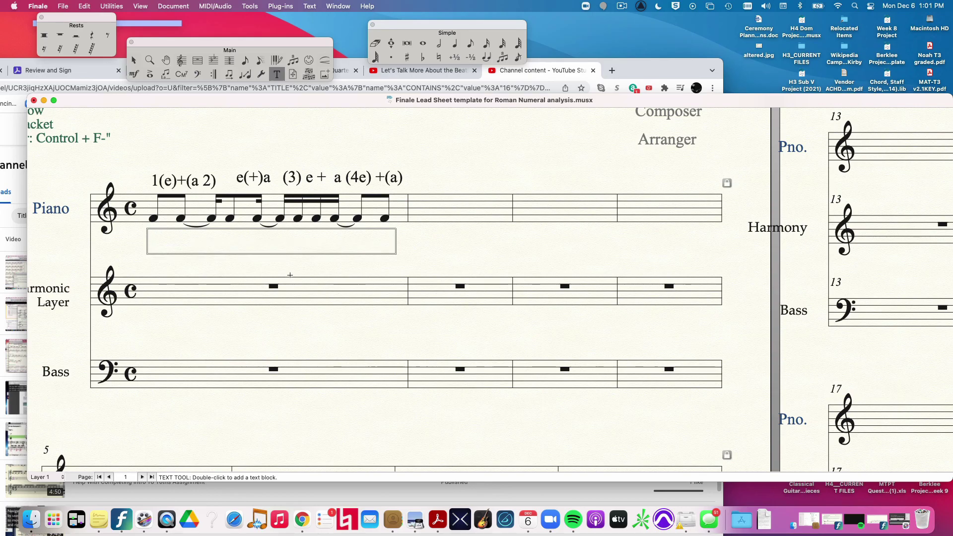
{"action": "type", "text": ". ."}
{"action": "left_click", "coordinate": [301, 274]}
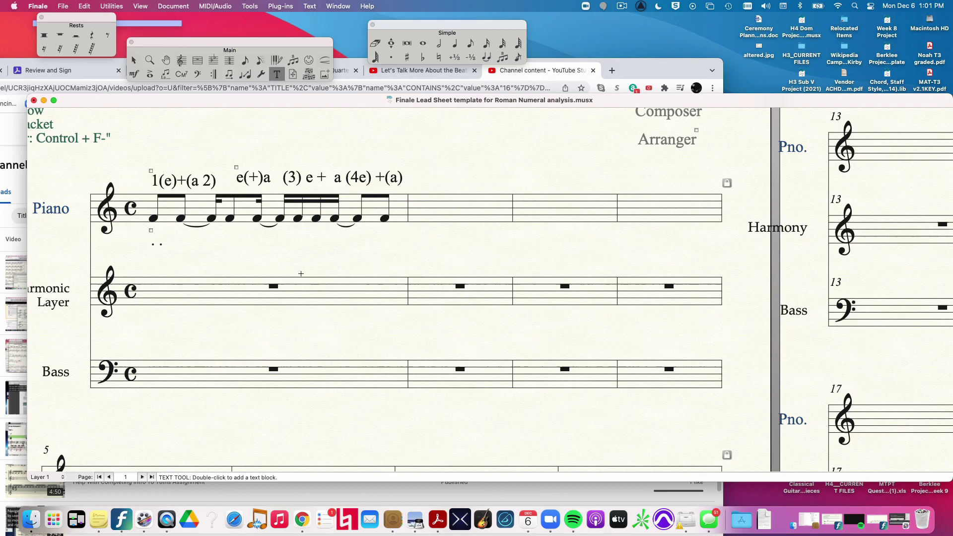
{"action": "left_click", "coordinate": [150, 230]}
{"action": "double_click", "coordinate": [180, 219]}
{"action": "left_click", "coordinate": [172, 284]}
{"action": "double_click", "coordinate": [181, 222]}
{"action": "left_click", "coordinate": [199, 253]}
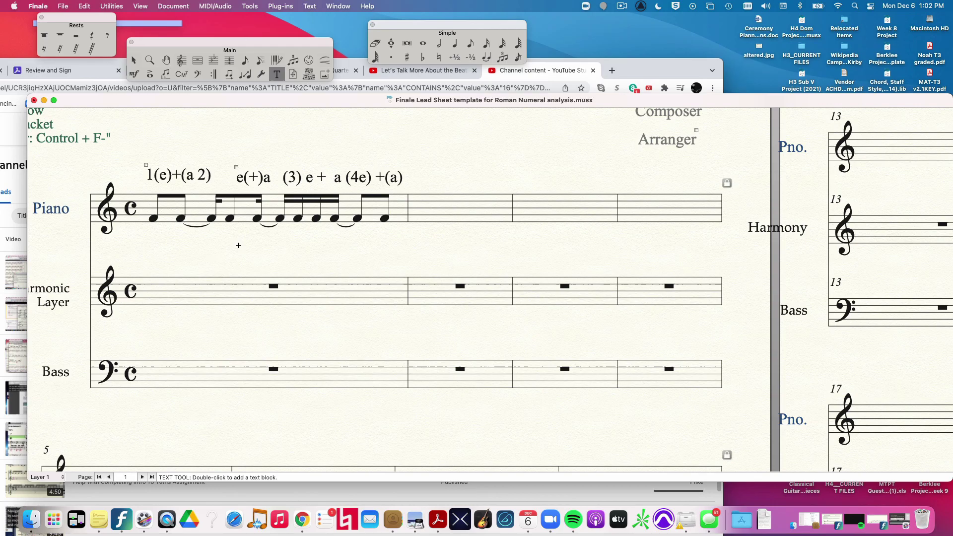
{"action": "key", "text": "Escape"}
{"action": "left_click", "coordinate": [247, 215]}
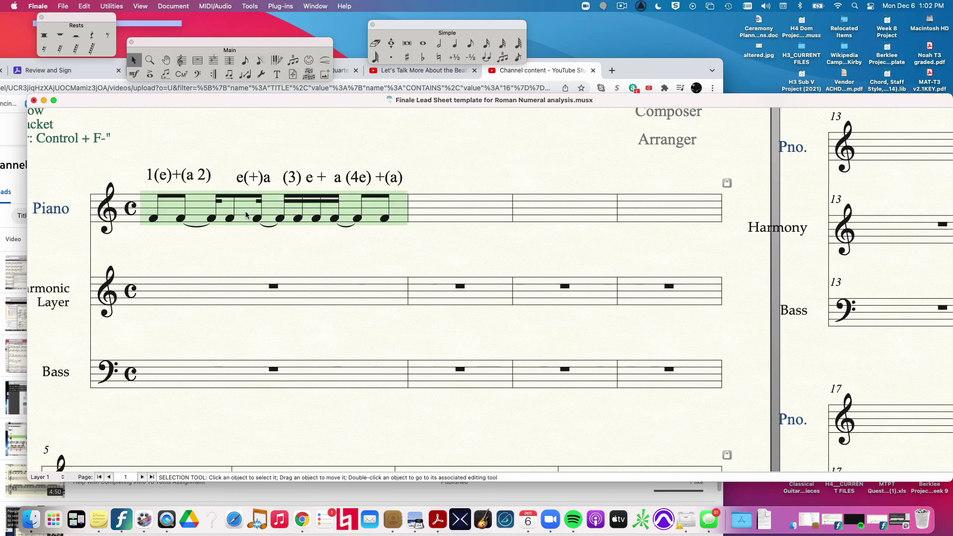
{"action": "key", "text": "super+c"}
{"action": "left_click", "coordinate": [216, 304]}
{"action": "key", "text": "super+v"}
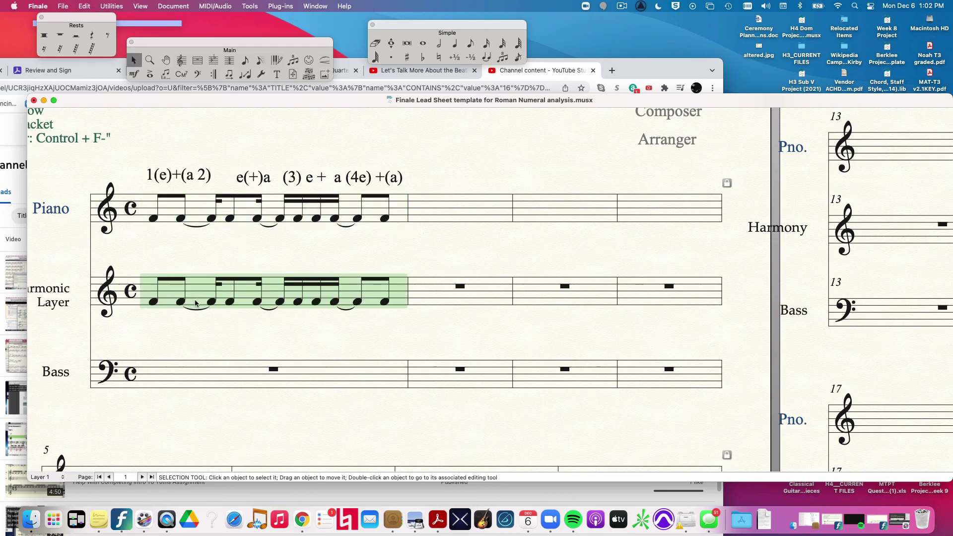
{"action": "left_click", "coordinate": [208, 217]}
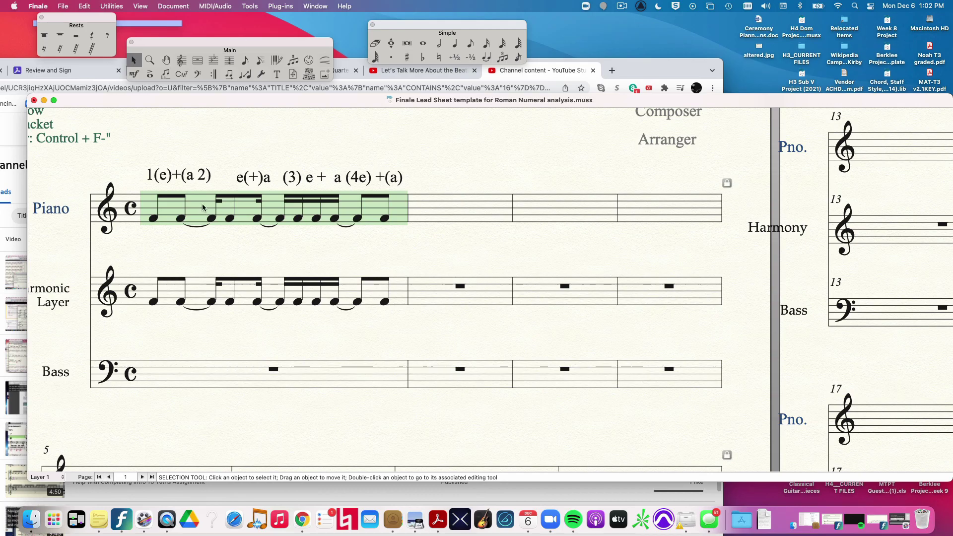
{"action": "left_click_drag", "start_coordinate": [179, 175], "coordinate": [175, 266]}
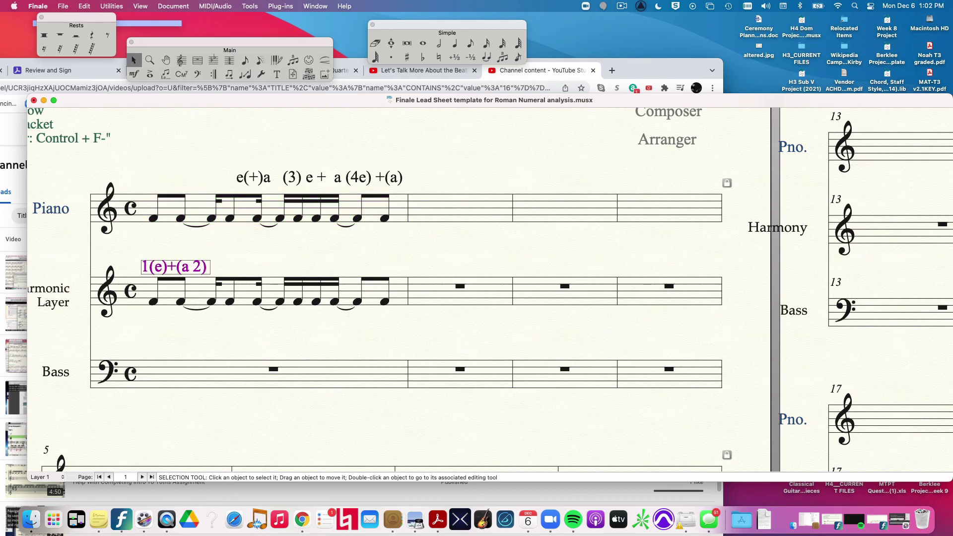
{"action": "left_click_drag", "start_coordinate": [248, 178], "coordinate": [236, 263]}
{"action": "left_click", "coordinate": [226, 201]}
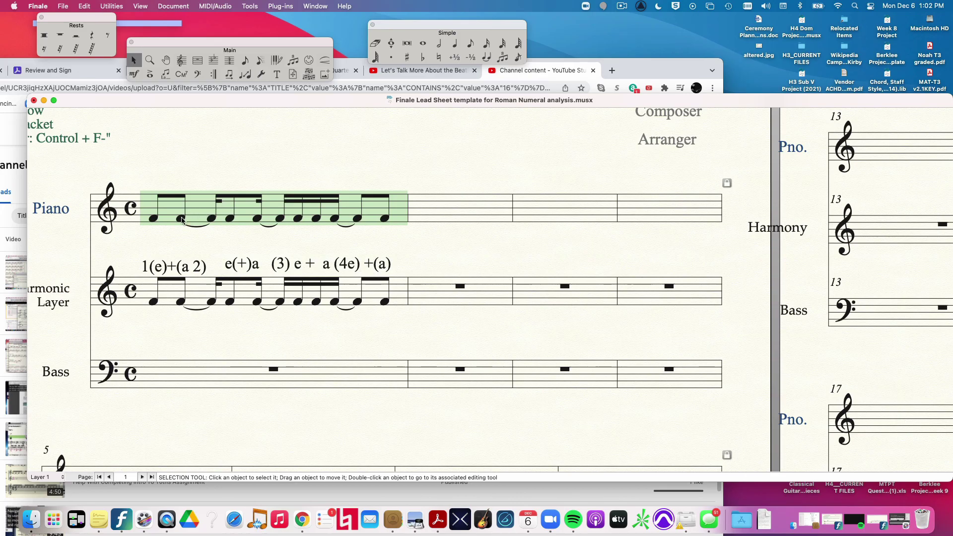
{"action": "left_click", "coordinate": [206, 164]}
{"action": "left_click", "coordinate": [196, 222]}
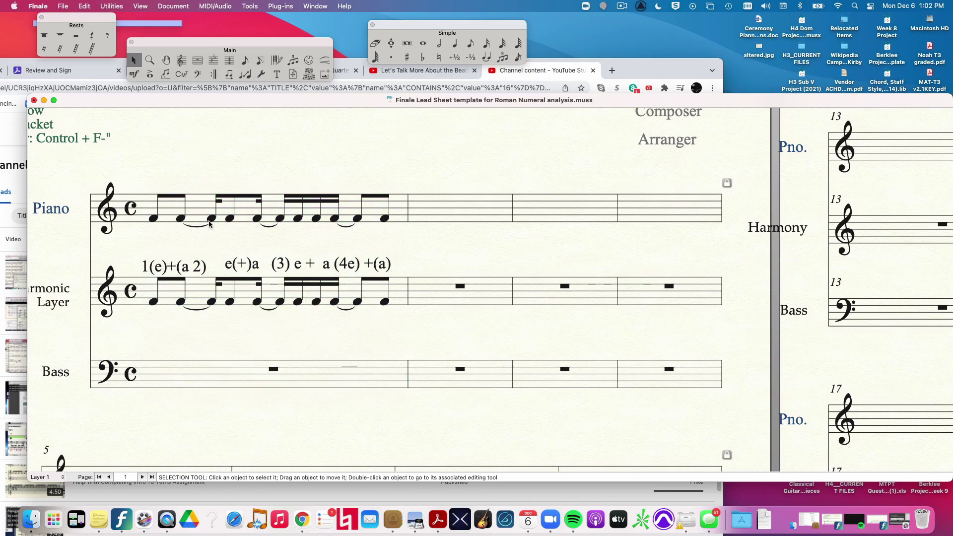
Untie the second Piano F and make it a dotted eighth, with the Dot and Eighth tools selected
{"action": "double_click", "coordinate": [209, 222]}
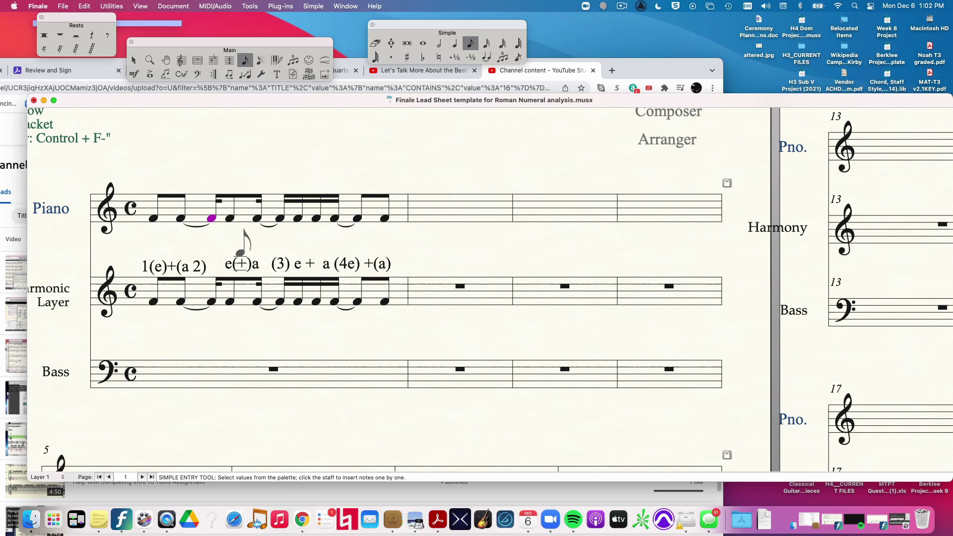
{"action": "key", "text": "Left"}
{"action": "key", "text": "t"}
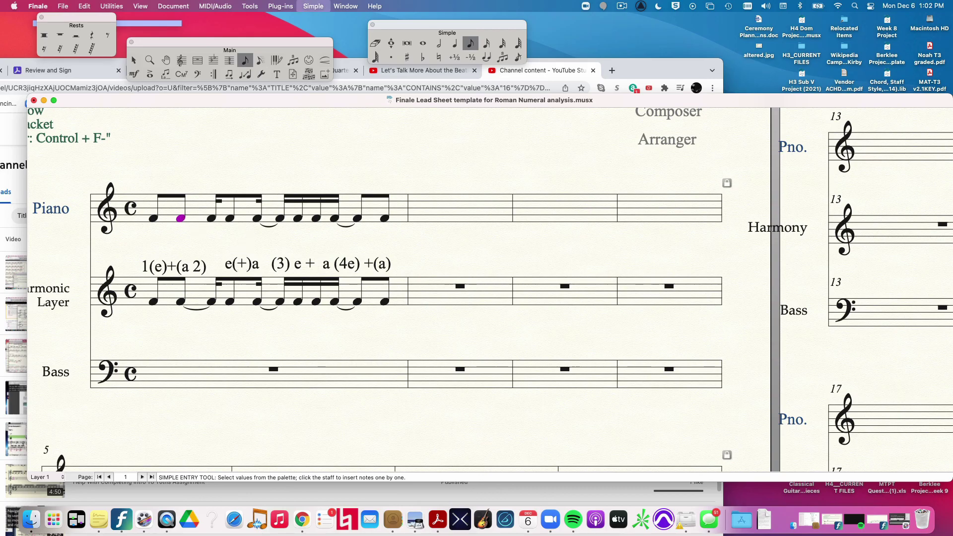
{"action": "key", "text": "Right"}
{"action": "key", "text": "5"}
{"action": "key", "text": "Left"}
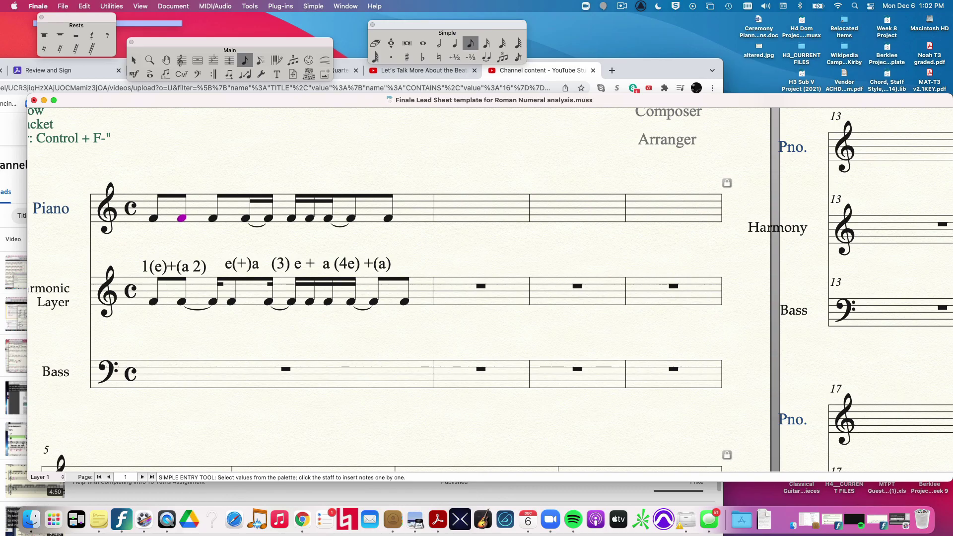
{"action": "key", "text": "period"}
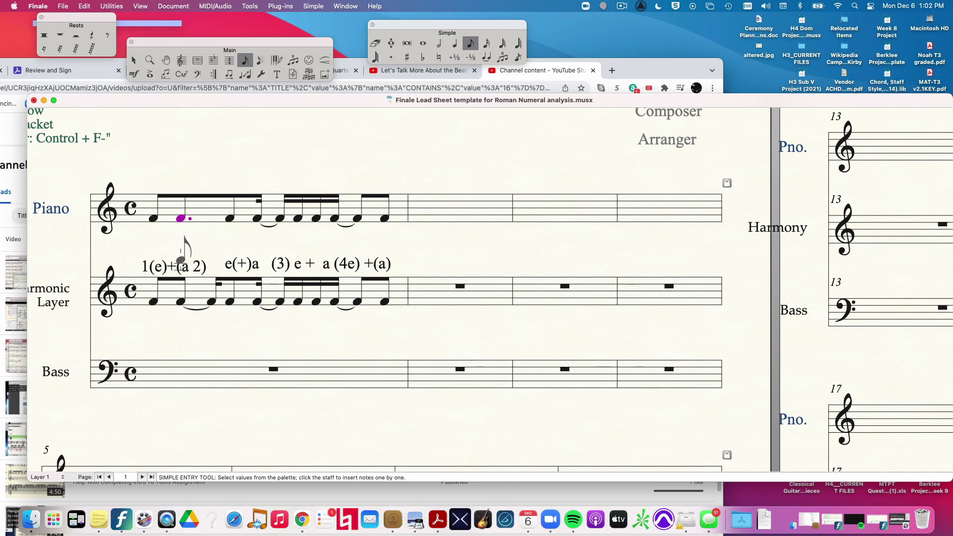
{"action": "left_click", "coordinate": [391, 57]}
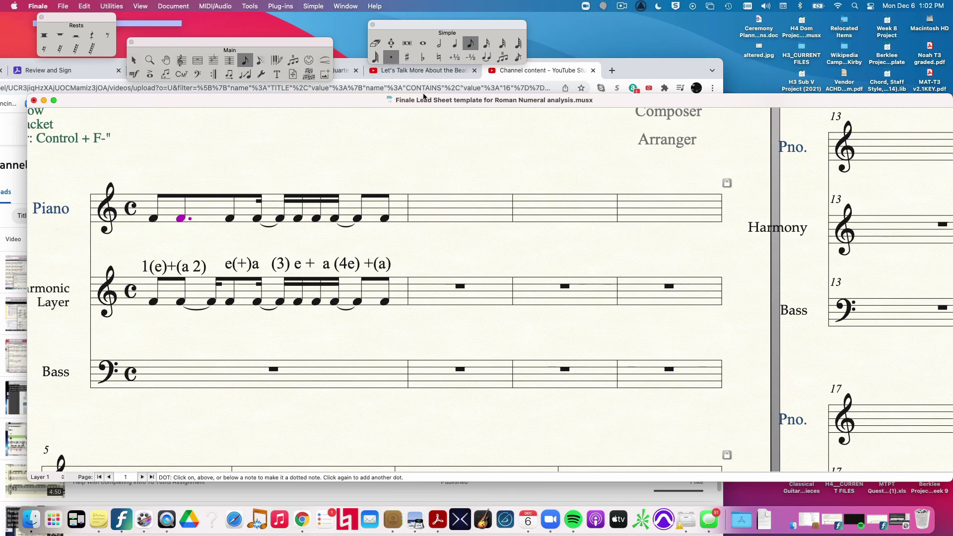
{"action": "left_click", "coordinate": [470, 42]}
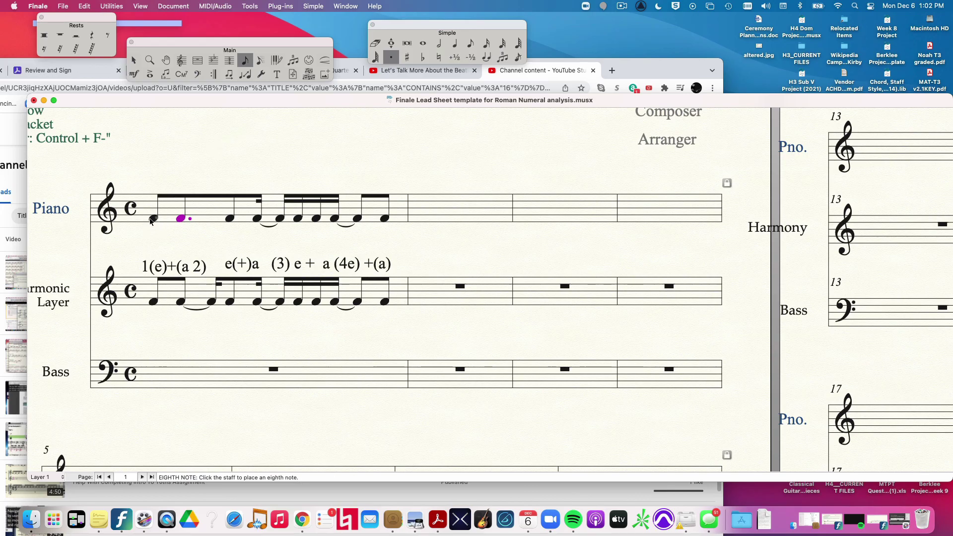
Add value-dot text under the first four Piano notes: '..', '...', '..', '..'
{"action": "left_click", "coordinate": [276, 74]}
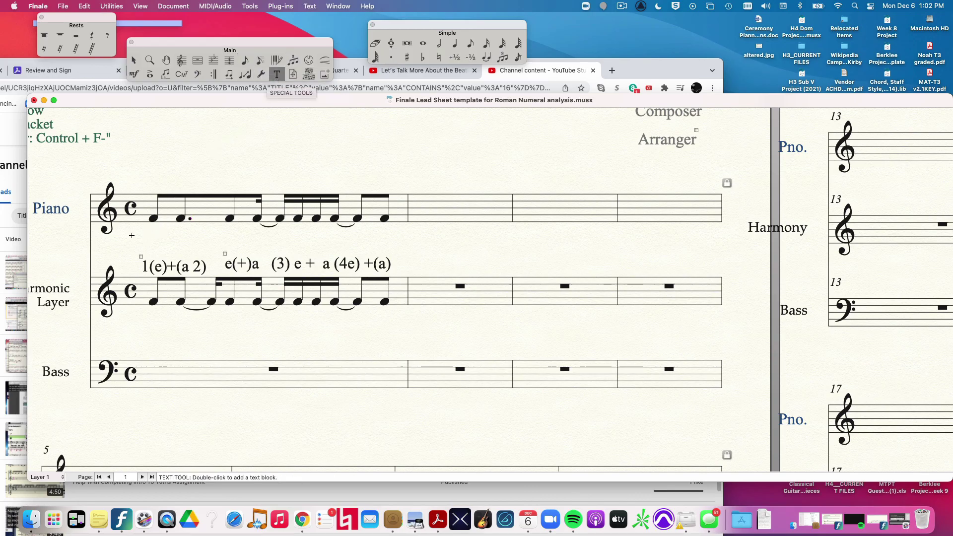
{"action": "double_click", "coordinate": [147, 223]}
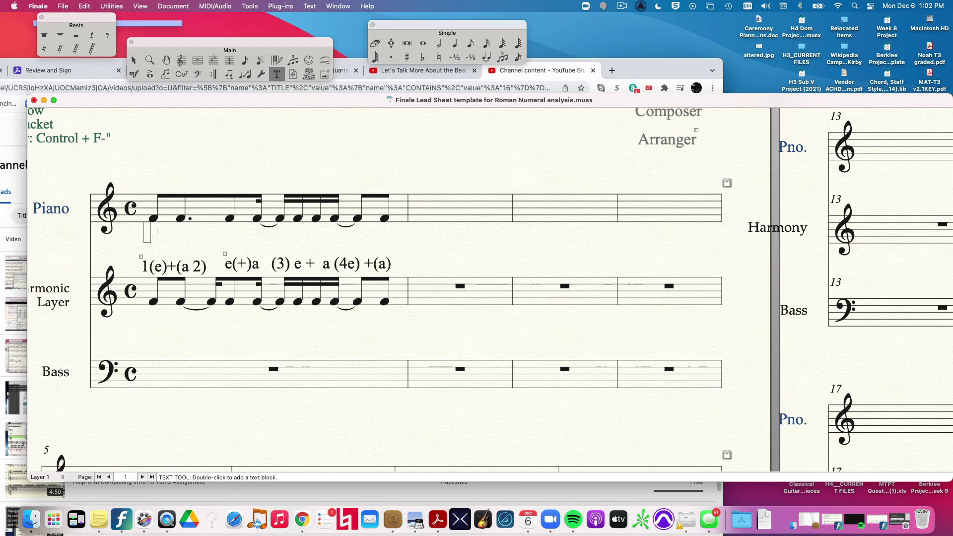
{"action": "type", "text": ".."}
{"action": "double_click", "coordinate": [182, 218]}
{"action": "type", "text": "..."}
{"action": "double_click", "coordinate": [227, 219]}
{"action": "type", "text": ".."}
{"action": "left_click", "coordinate": [257, 218]}
{"action": "double_click", "coordinate": [257, 219]}
{"action": "type", "text": ".."}
{"action": "key", "text": "Escape"}
{"action": "key", "text": "Escape"}
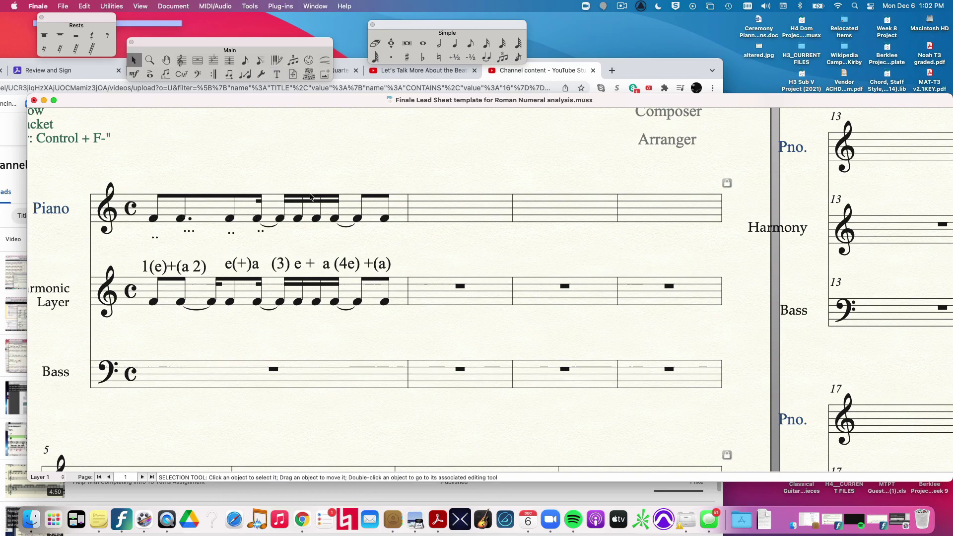
Replace the tied sixteenth pair near beat 3 with a single untied eighth note
{"action": "double_click", "coordinate": [281, 218]}
{"action": "key", "text": "period"}
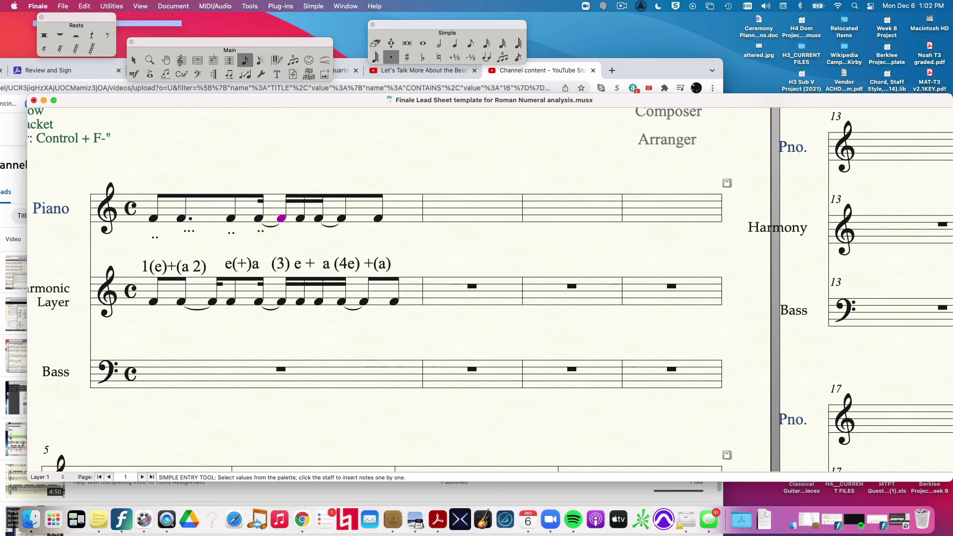
{"action": "key", "text": "Left"}
{"action": "key", "text": "t"}
{"action": "left_click", "coordinate": [470, 43]}
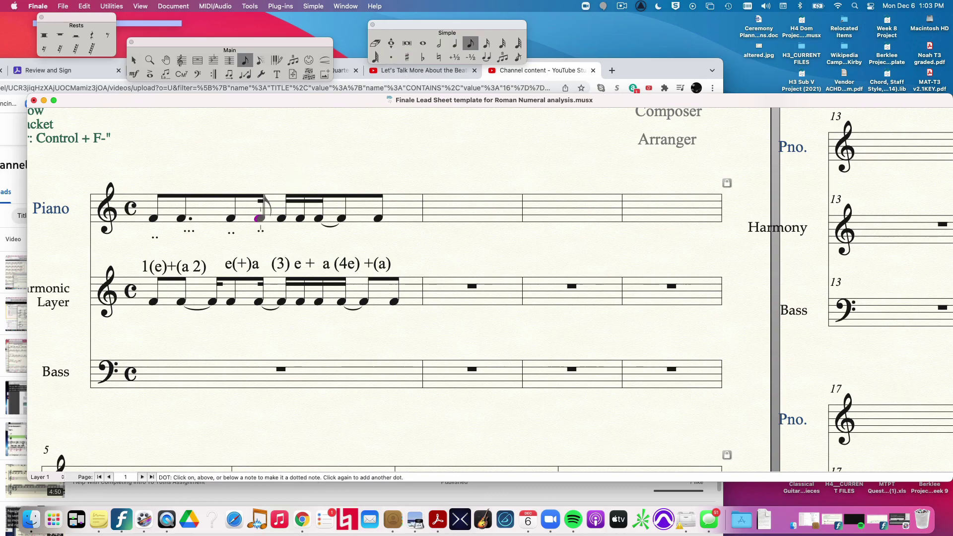
{"action": "left_click", "coordinate": [259, 216]}
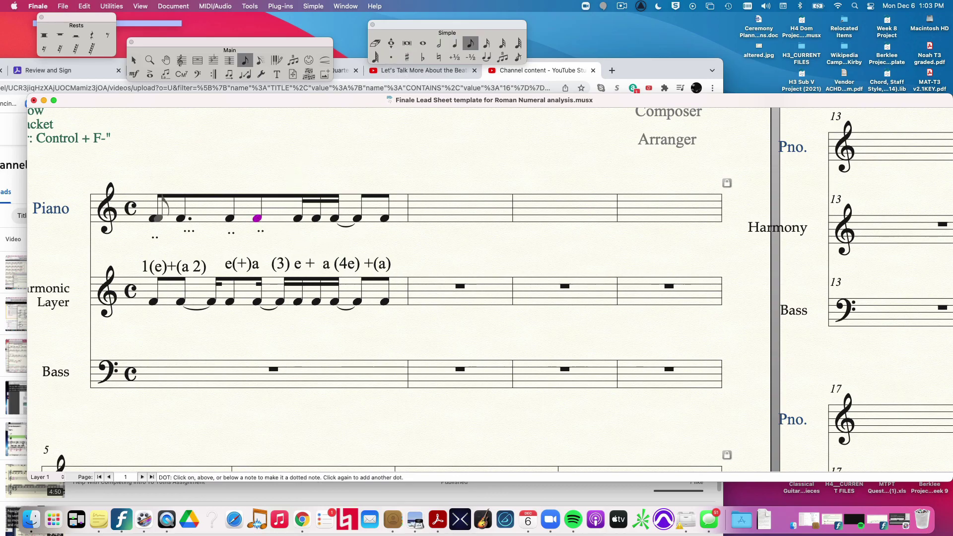
{"action": "key", "text": "Escape"}
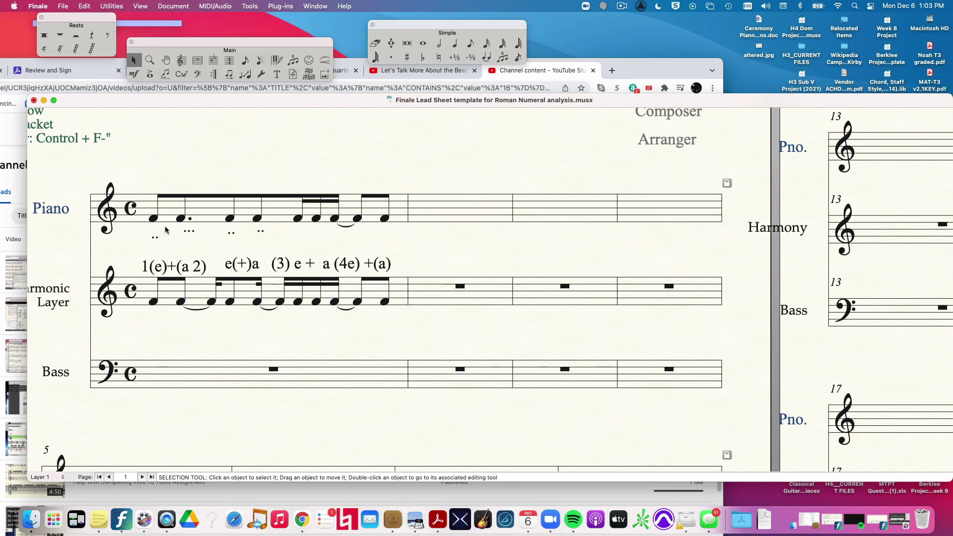
{"action": "left_click", "coordinate": [191, 226]}
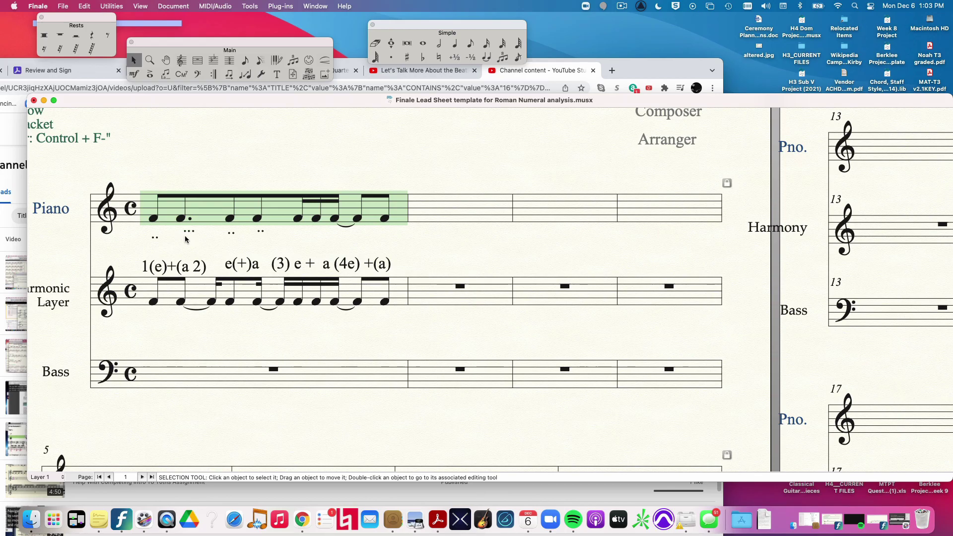
{"action": "left_click", "coordinate": [191, 236]}
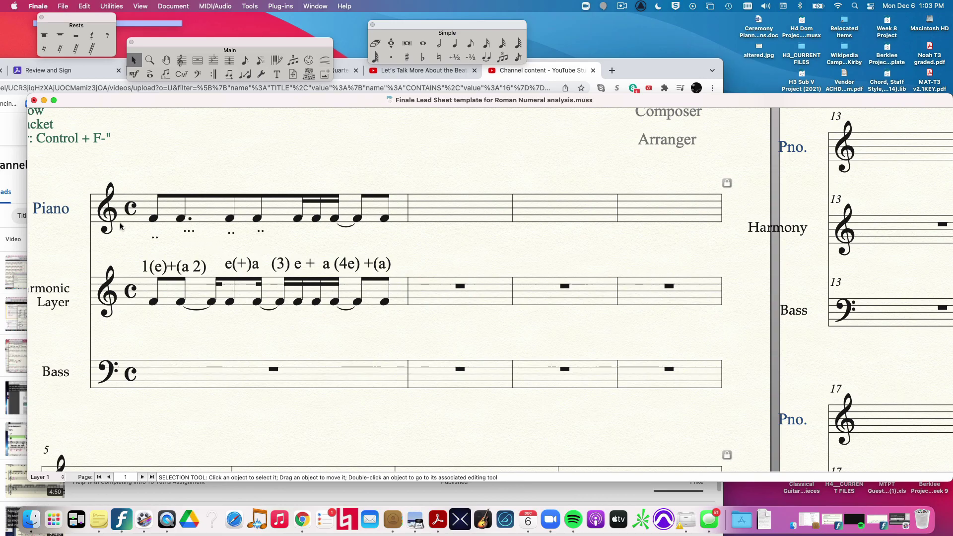
{"action": "left_click", "coordinate": [225, 215]}
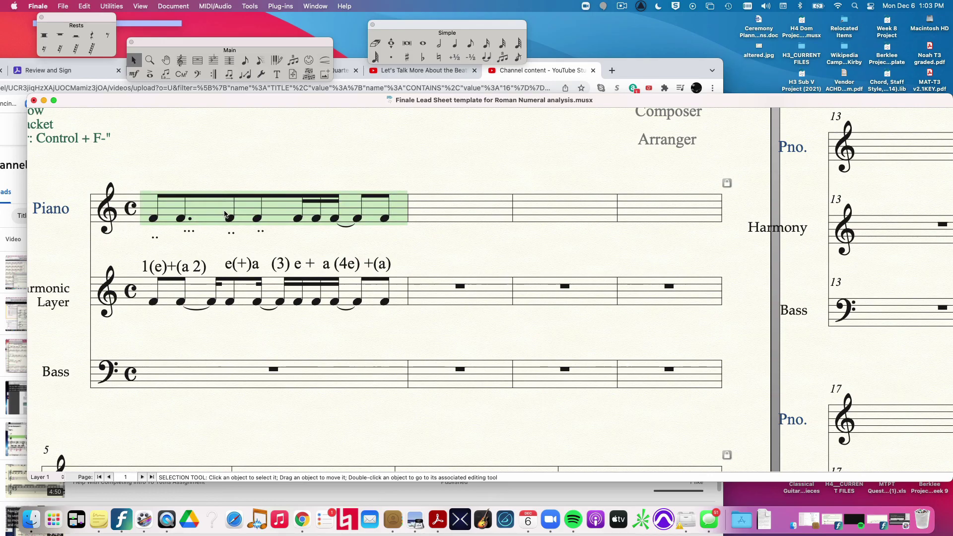
{"action": "left_click", "coordinate": [206, 287]}
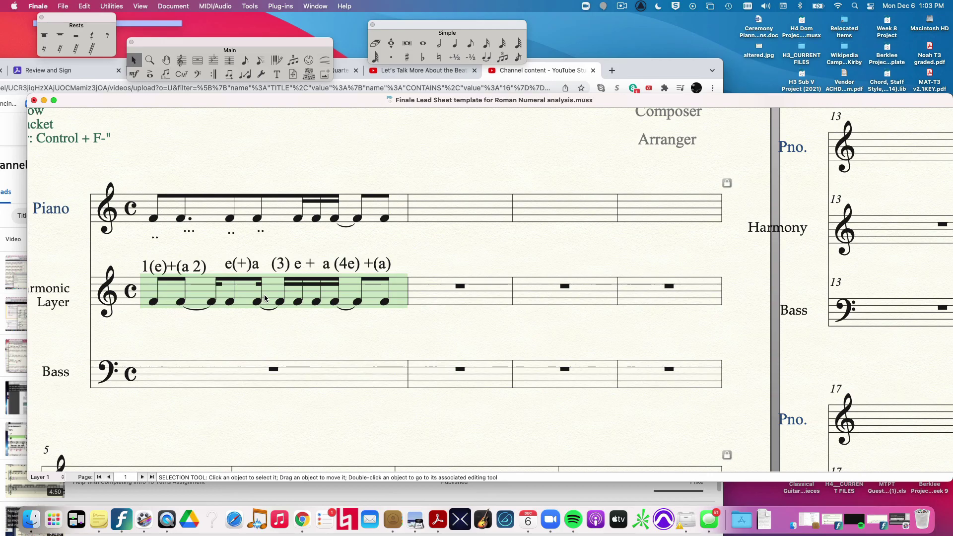
Select the opening Harmonic Layer and Bass measures, then step through the Harmonic Layer notes
{"action": "left_click", "coordinate": [198, 242]}
{"action": "left_click_drag", "start_coordinate": [199, 242], "coordinate": [195, 367]}
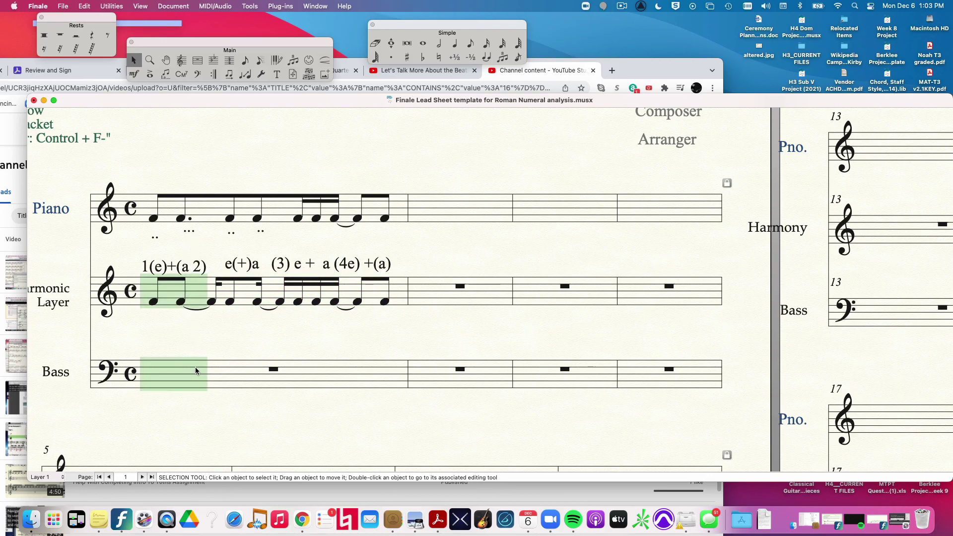
{"action": "left_click", "coordinate": [201, 344]}
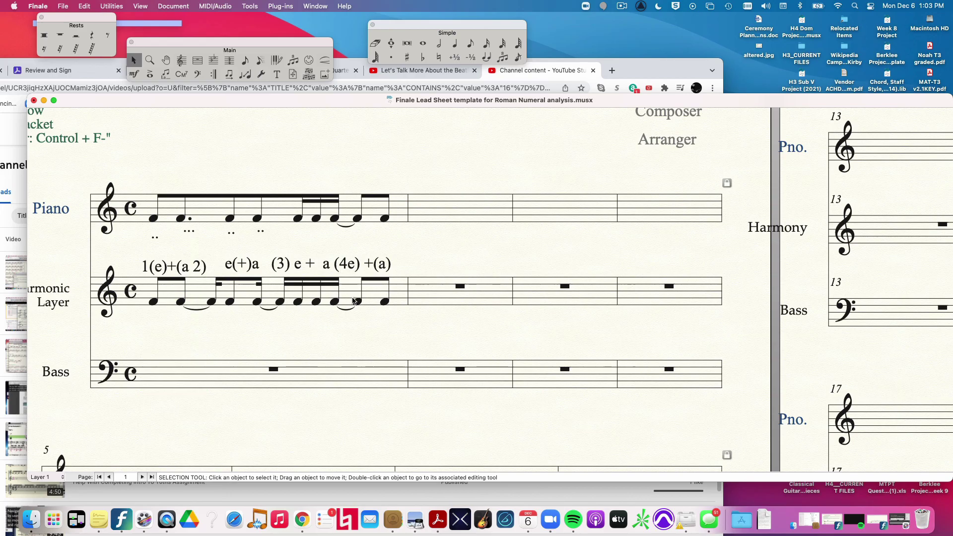
{"action": "double_click", "coordinate": [212, 301]}
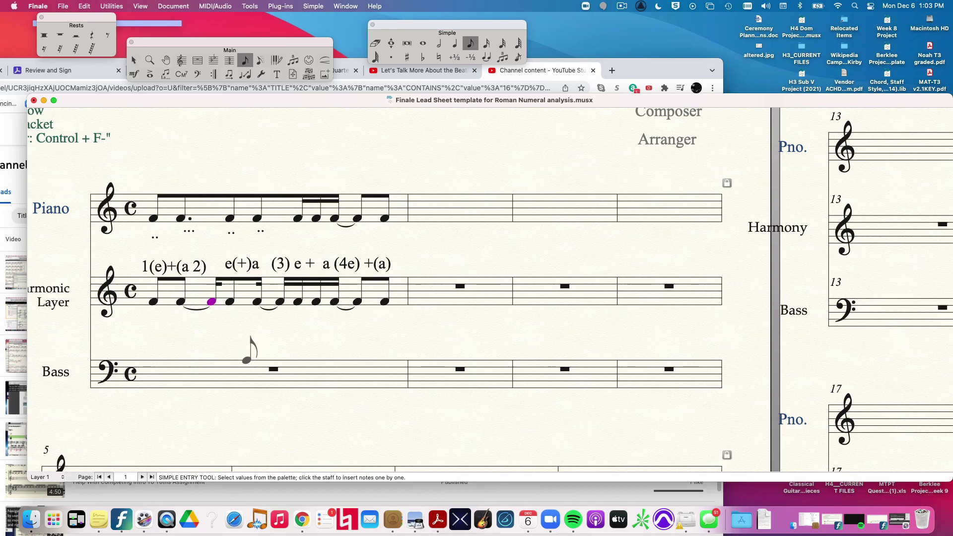
{"action": "key", "text": "Right"}
{"action": "key", "text": "Right"}
{"action": "key", "text": "Right"}
{"action": "key", "text": "Left"}
{"action": "key", "text": "Left"}
{"action": "key", "text": "Left"}
{"action": "key", "text": "Escape"}
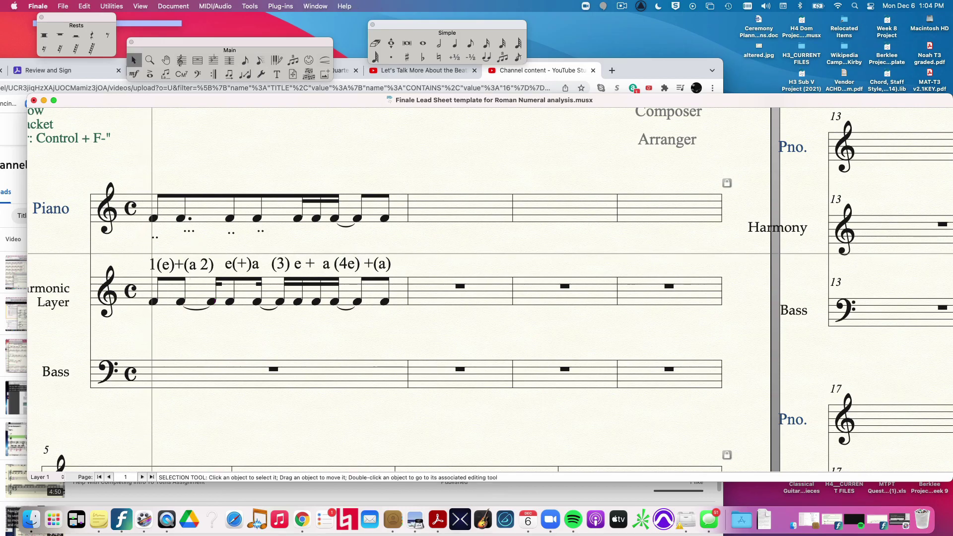
Select the 1(e)+(a 2) counting label and check it against the tied Harmonic Layer note
{"action": "left_click", "coordinate": [205, 266]}
{"action": "double_click", "coordinate": [211, 301]}
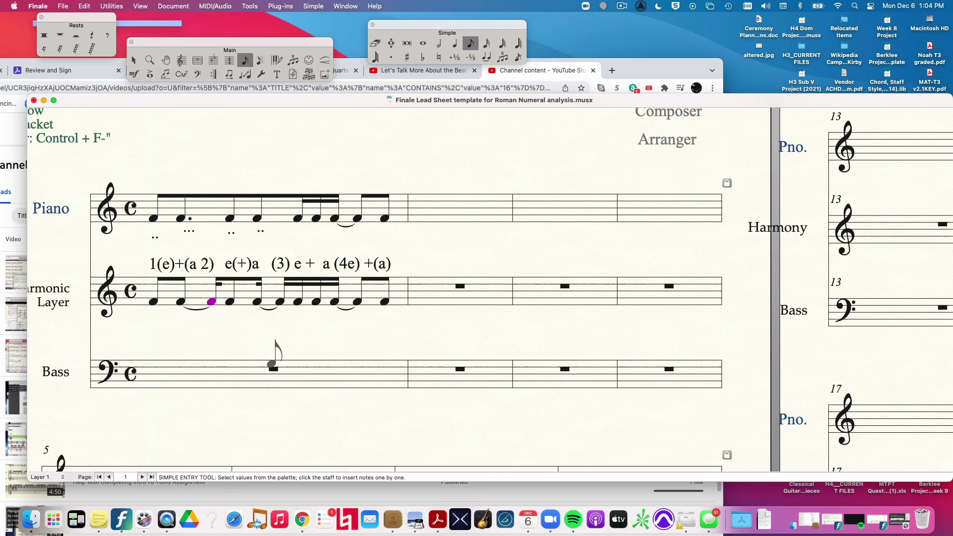
{"action": "key", "text": "Right"}
{"action": "key", "text": "Right"}
{"action": "key", "text": "Right"}
{"action": "key", "text": "Right"}
{"action": "key", "text": "Right"}
{"action": "key", "text": "Right"}
{"action": "key", "text": "Right"}
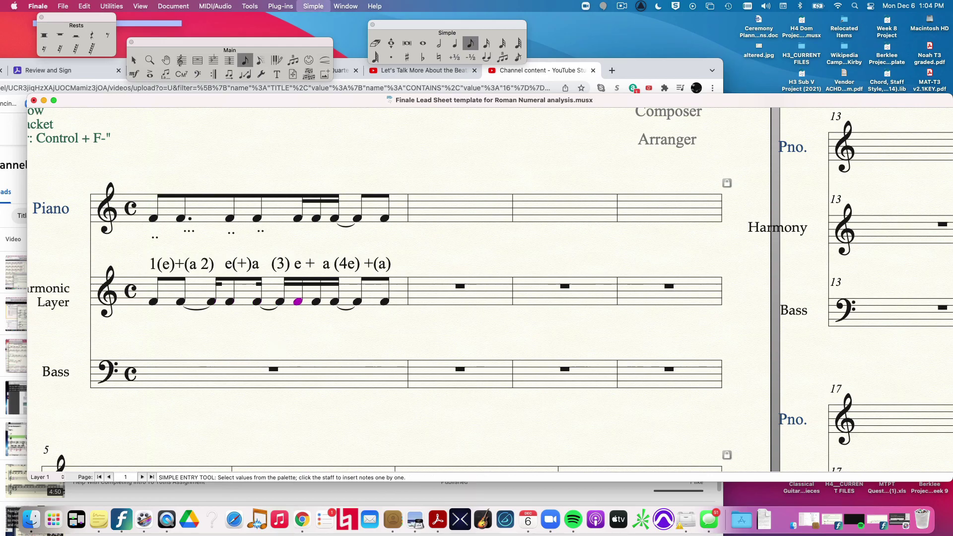